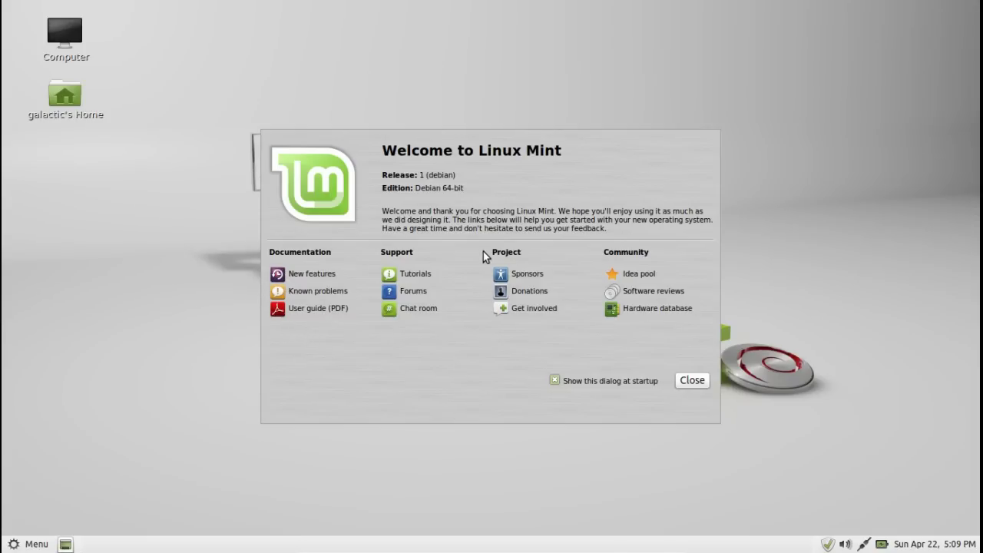
Dismiss the welcome dialog and open the Mint Menu showing Places, System and Favorites
click(687, 381)
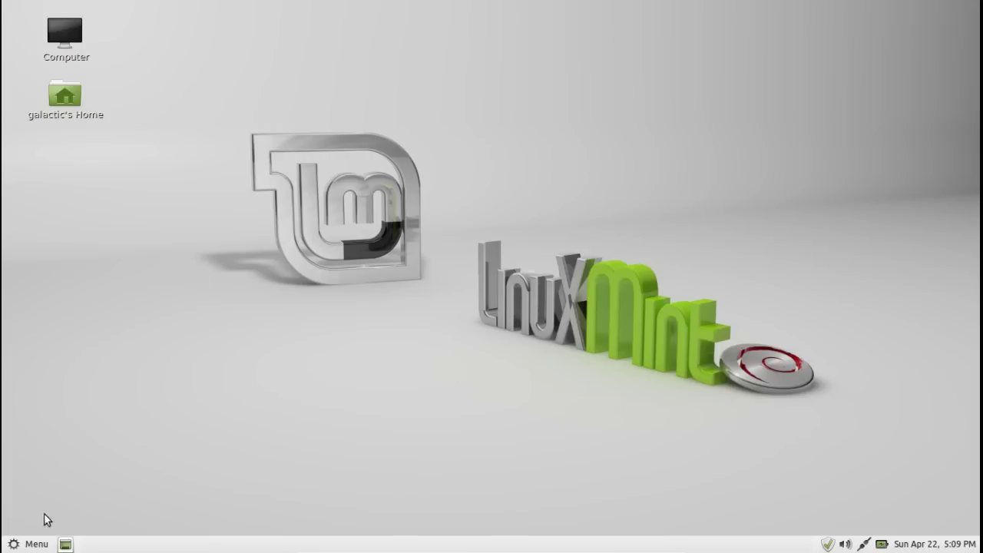
click(32, 544)
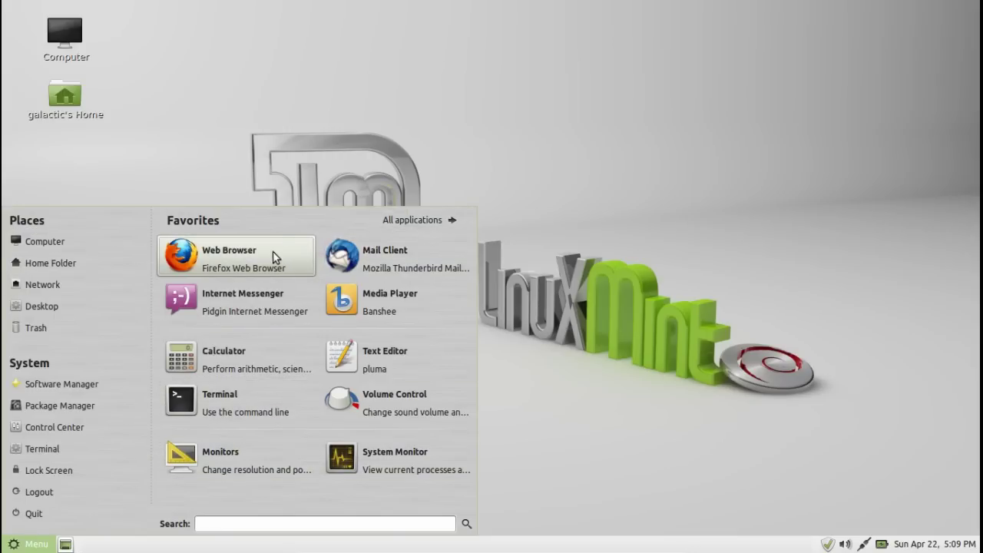
click(401, 350)
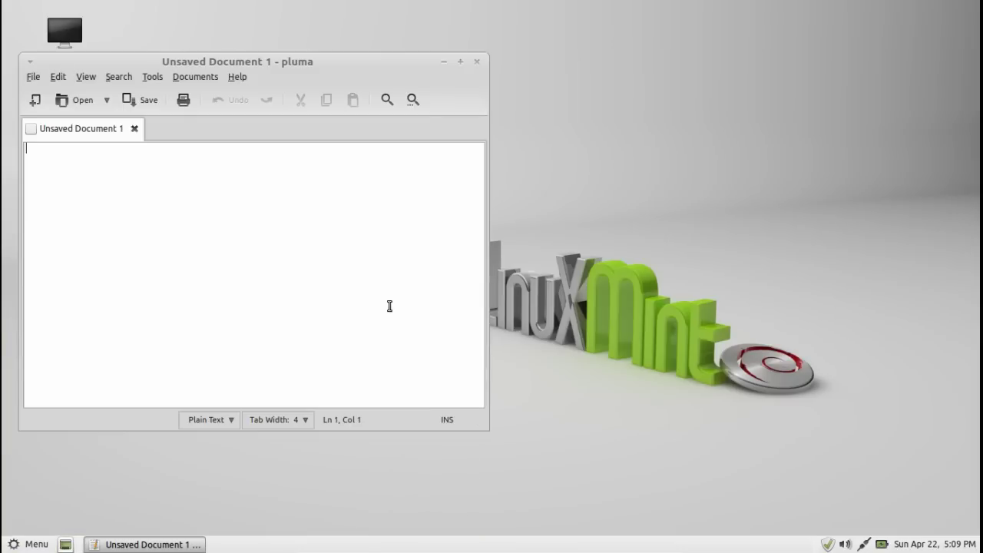
drag(321, 66, 428, 74)
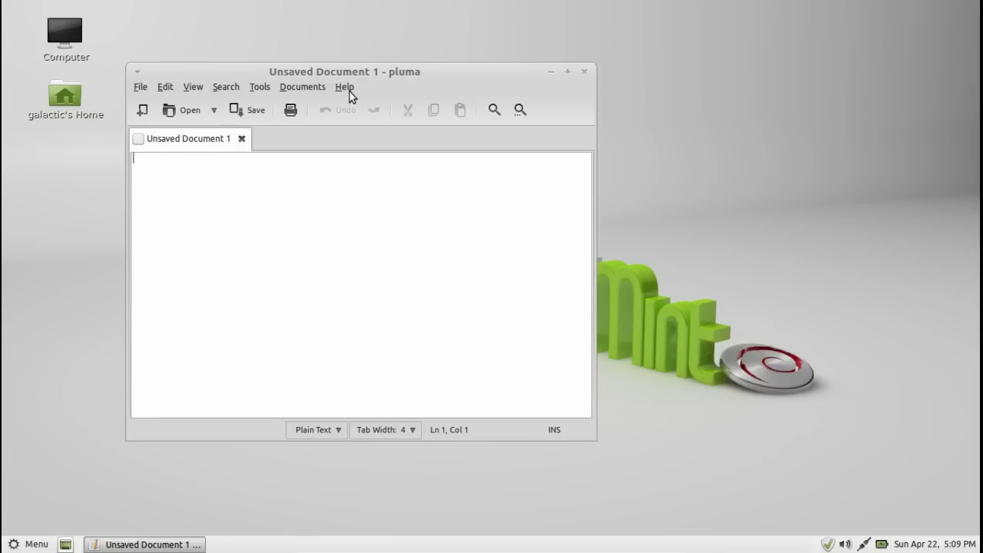
drag(411, 74, 398, 91)
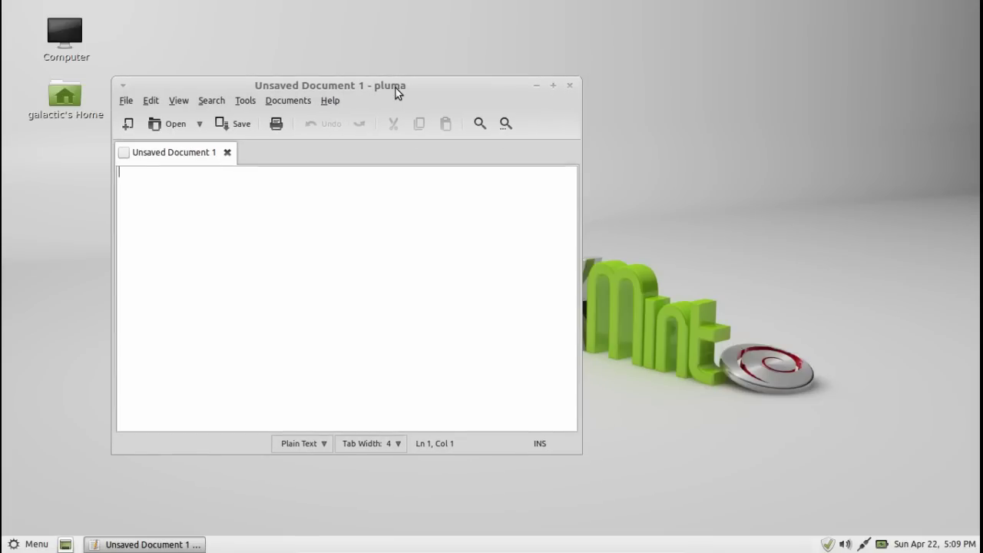
click(569, 85)
click(31, 543)
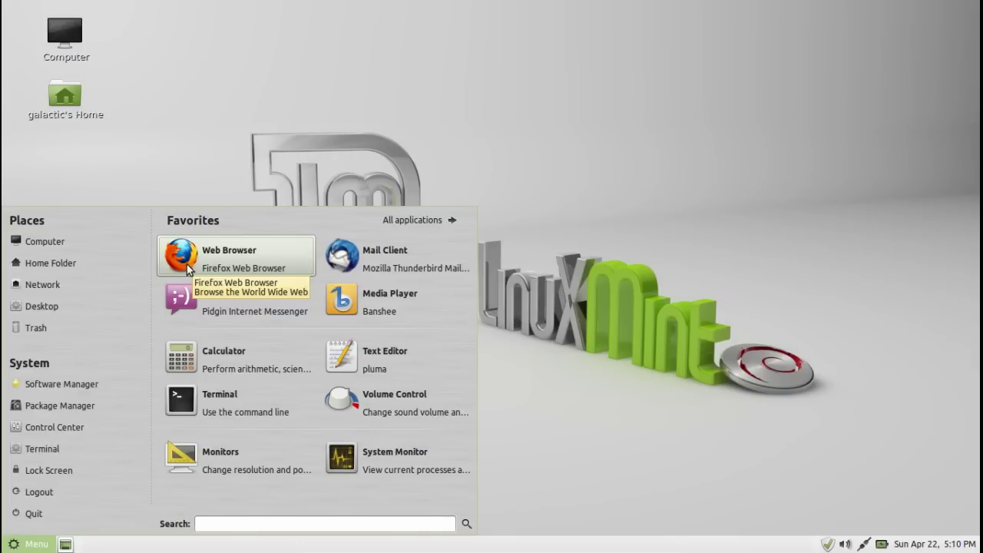
Open Computer in Caja, showing CD/DVD Drive and File System, reposition it, and reopen the menu
click(31, 242)
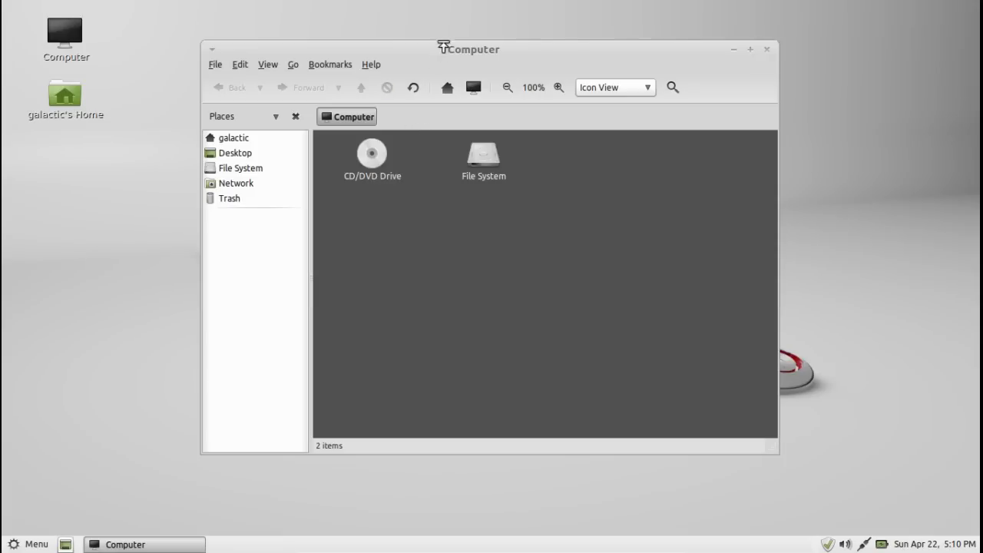
drag(441, 44, 421, 74)
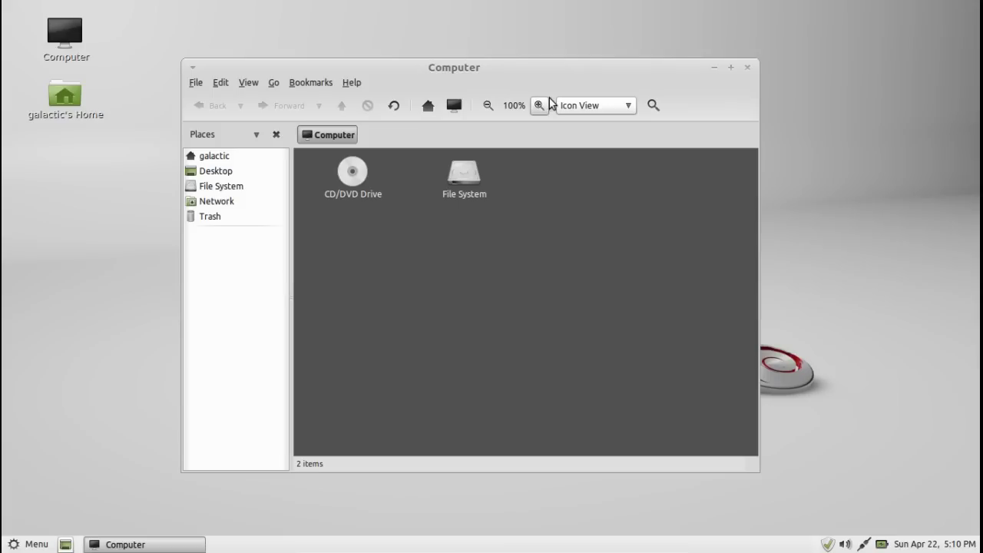
drag(614, 71, 623, 70)
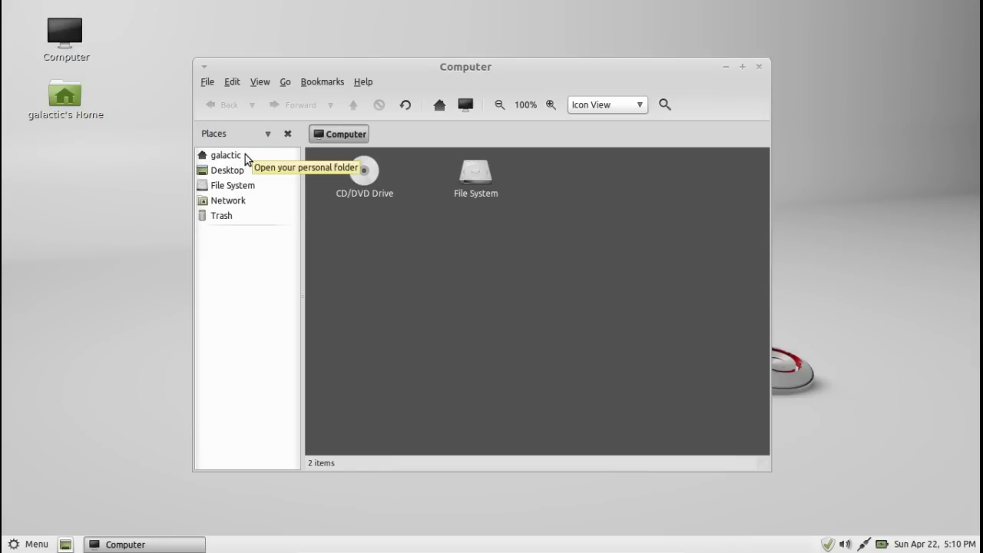
click(259, 81)
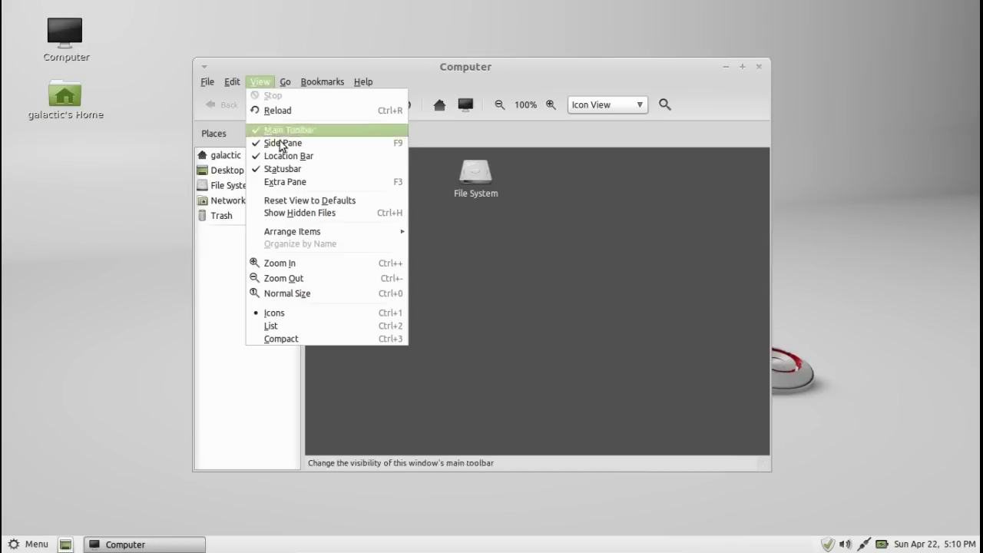
click(520, 327)
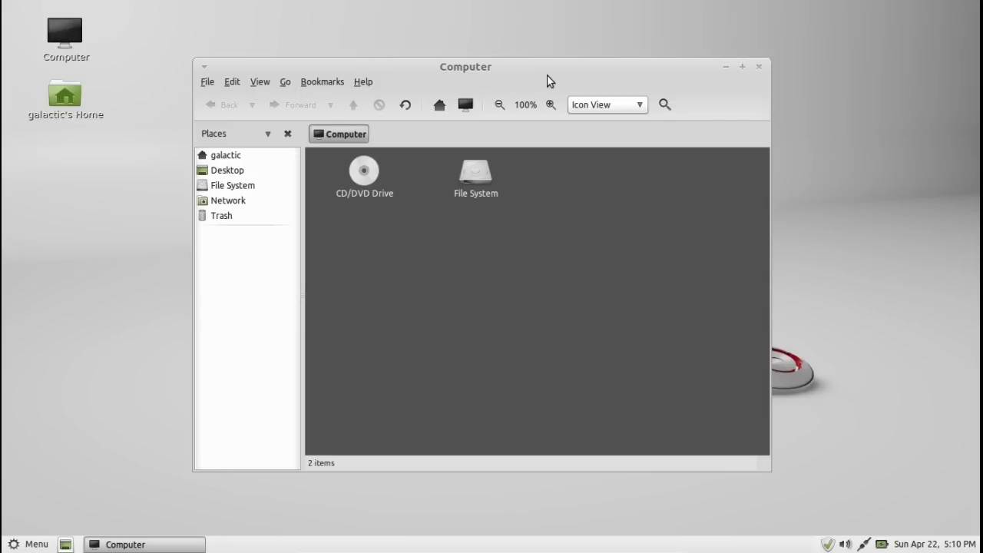
drag(547, 74, 531, 85)
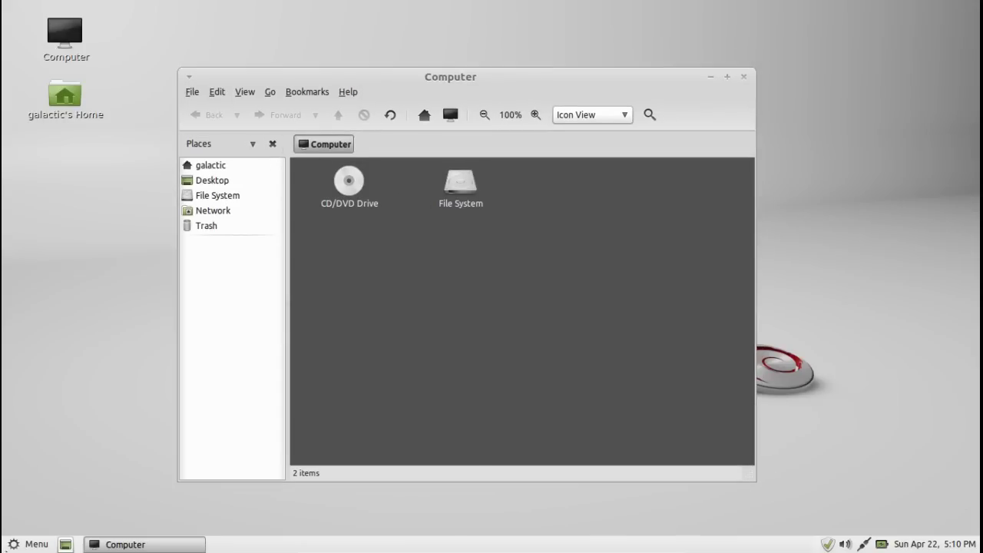
key(super)
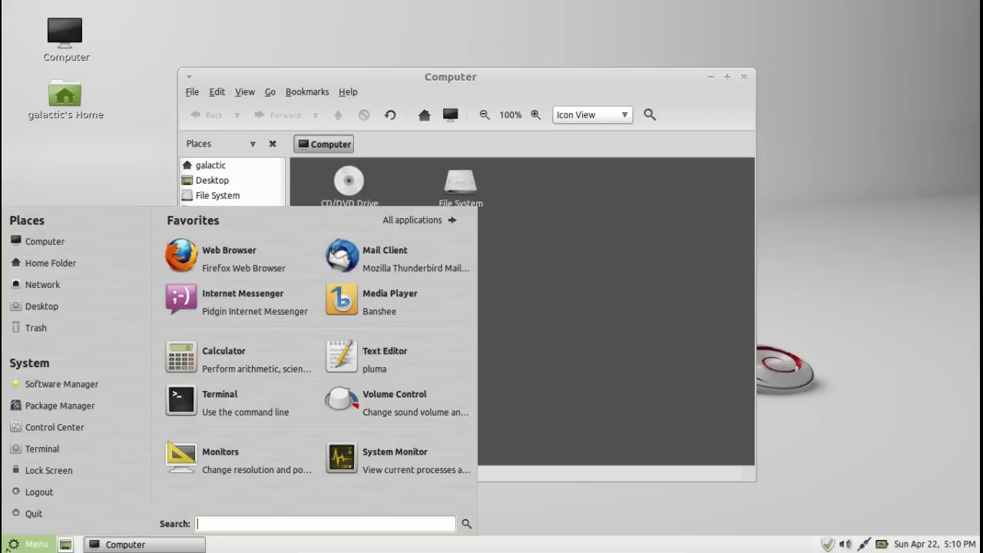
Switch the menu to All applications and browse each category down to Administration
click(370, 220)
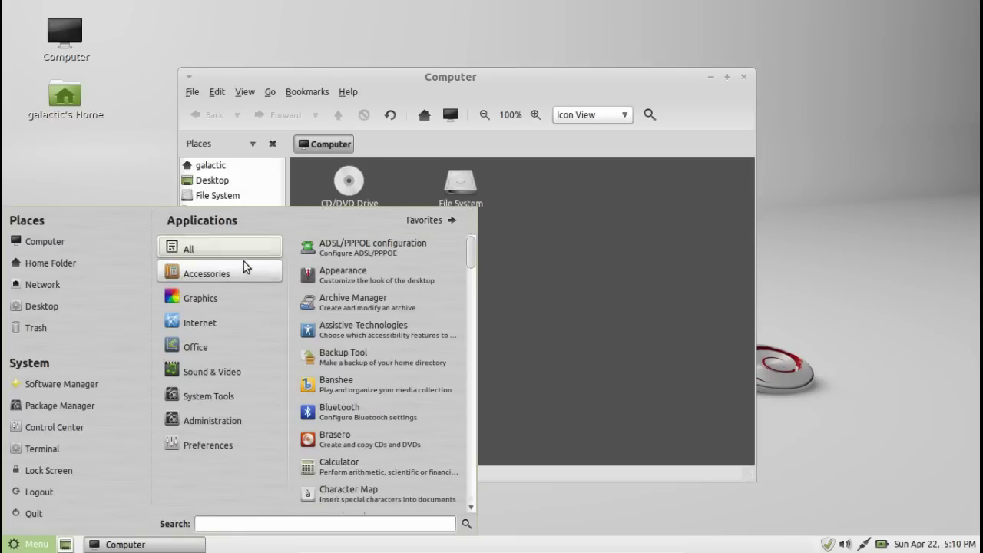
mouse_move(243, 272)
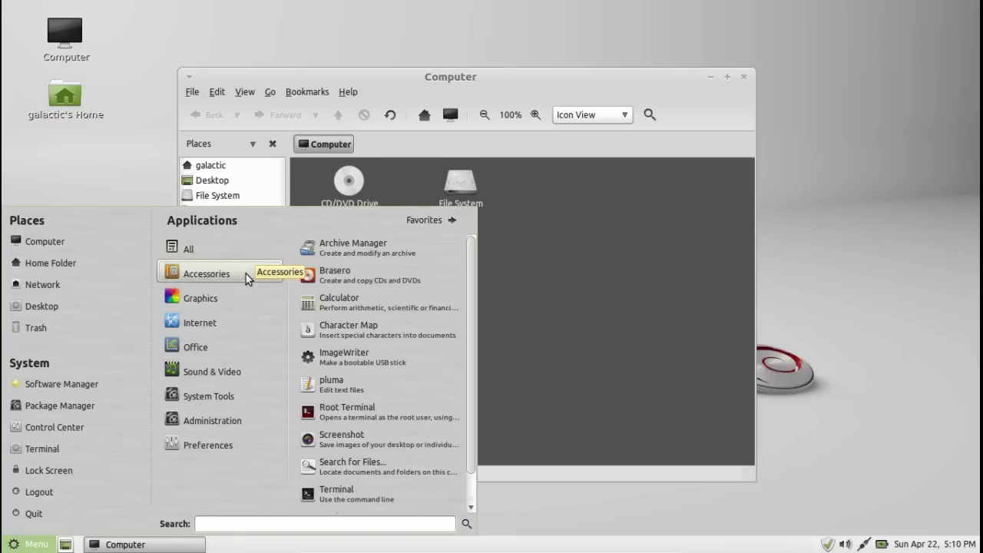
mouse_move(248, 302)
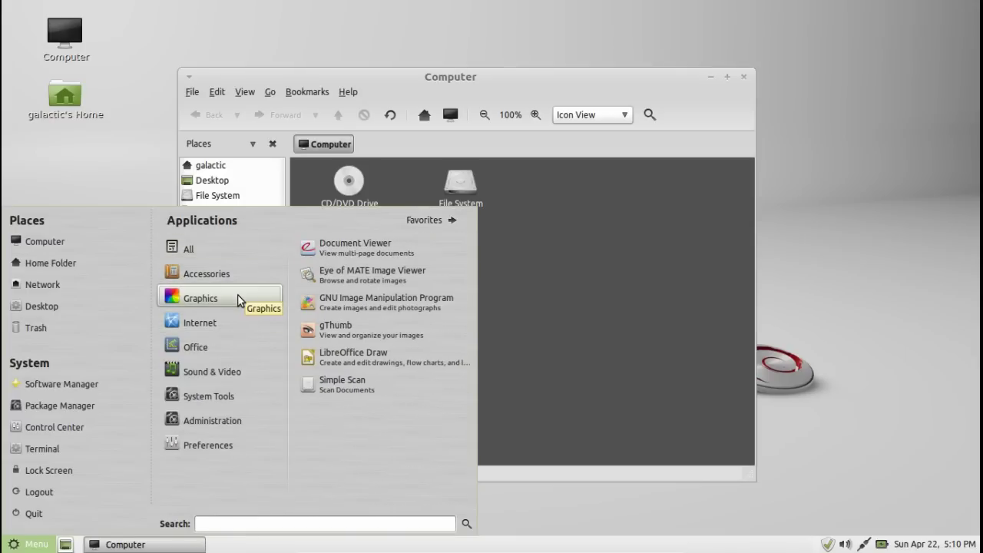
mouse_move(242, 321)
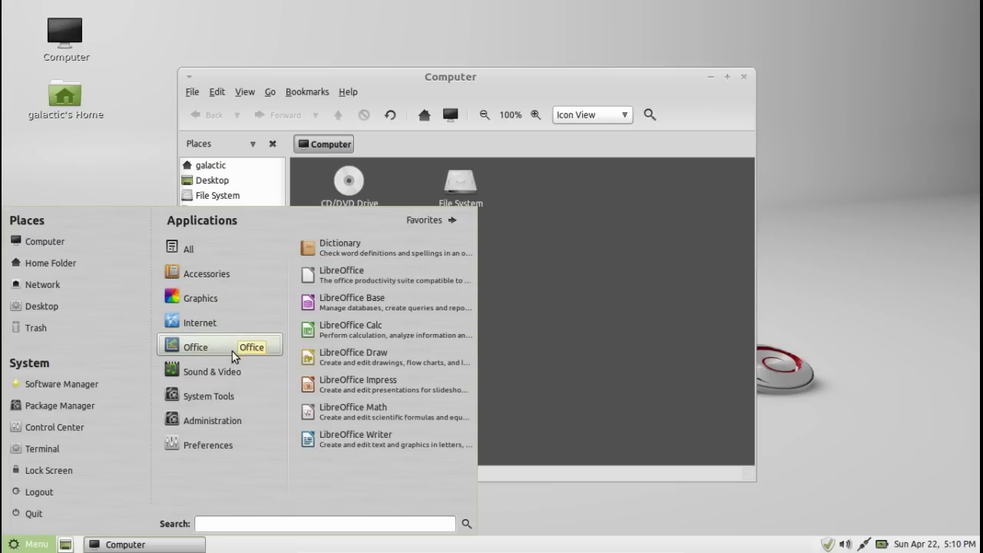
mouse_move(225, 368)
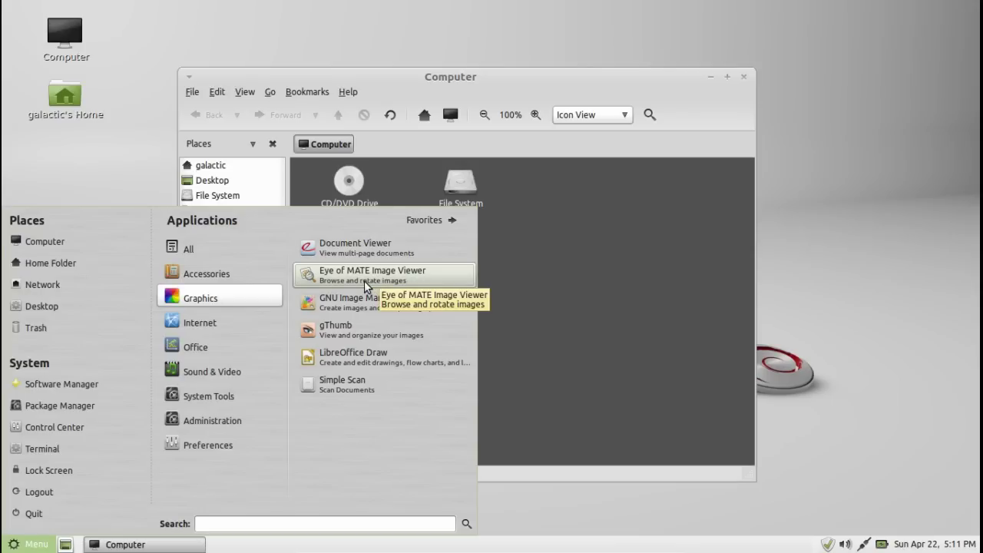
mouse_move(212, 316)
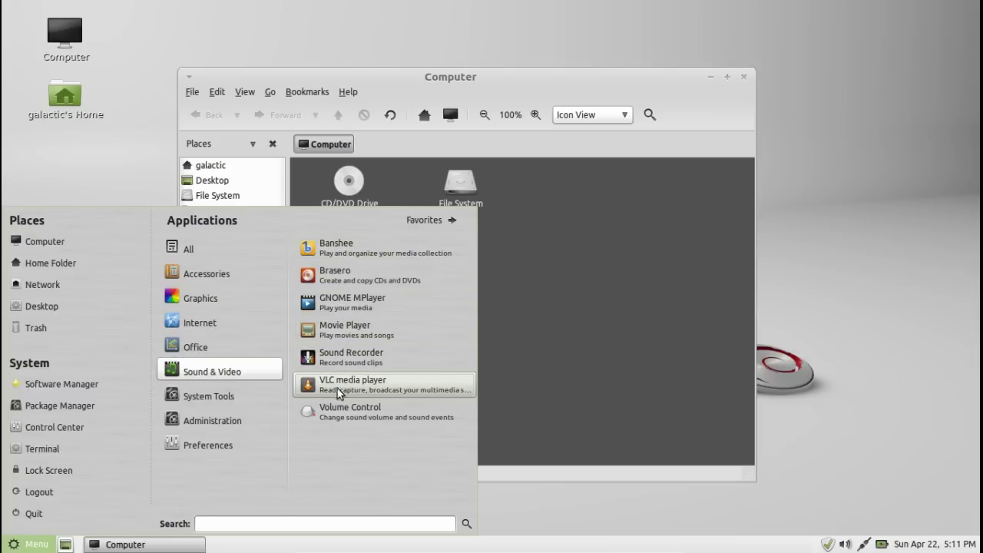
mouse_move(243, 391)
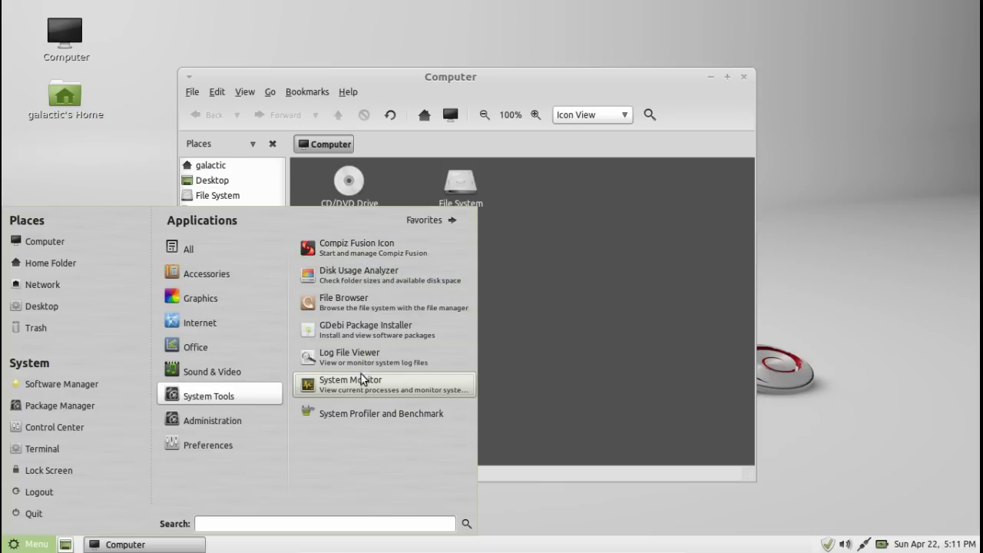
Scroll through the application categories, close the menu and minimize the Computer window
mouse_move(200, 423)
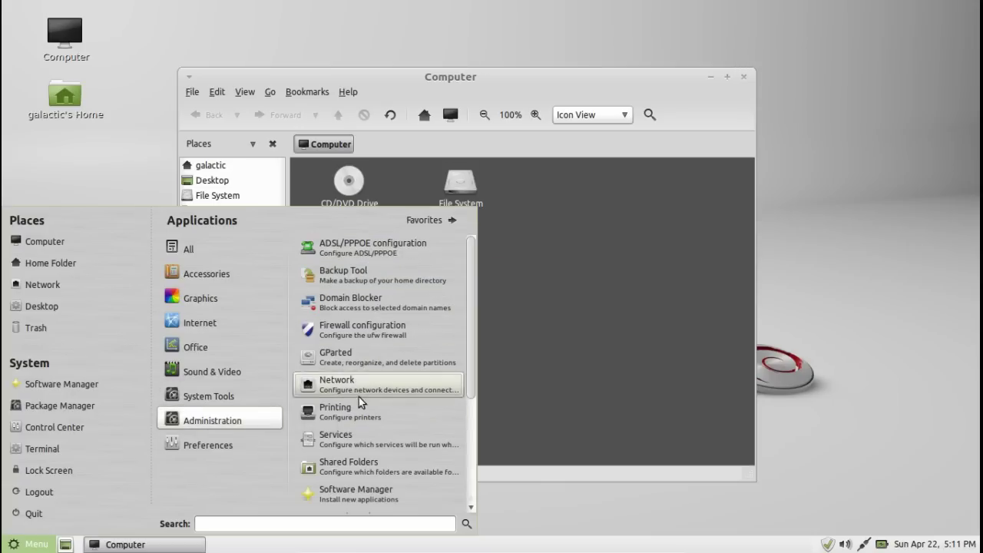
scroll(359, 398, down, 4)
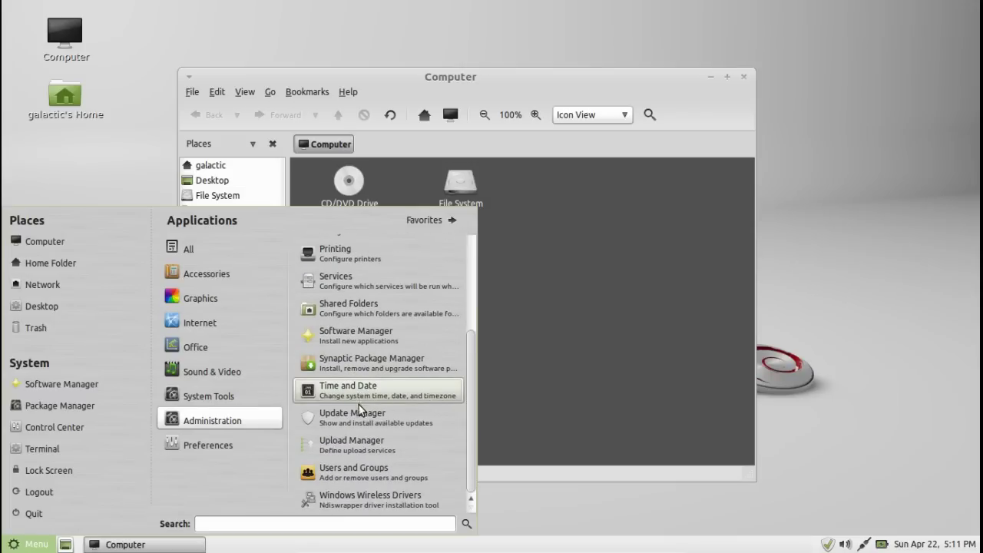
scroll(361, 487, up, 4)
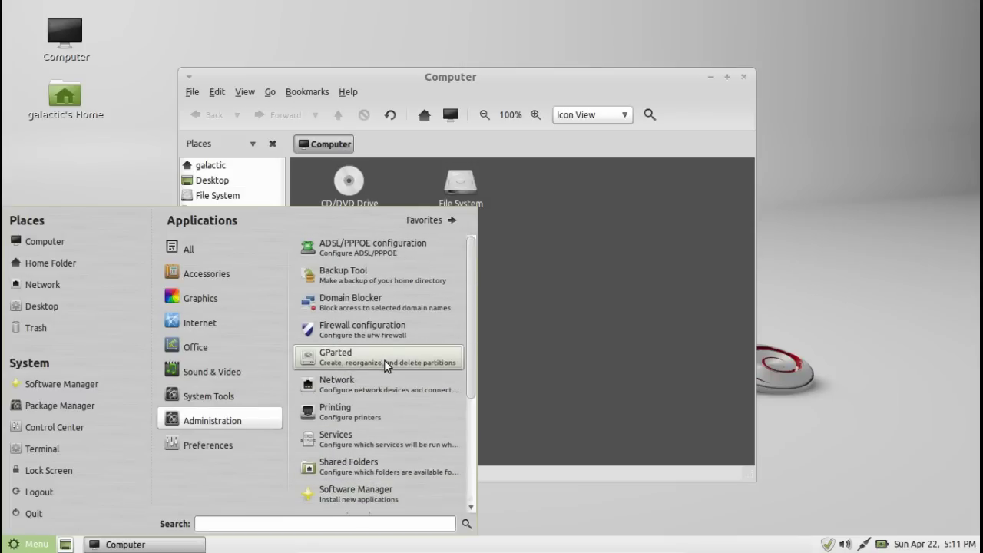
scroll(385, 418, down, 4)
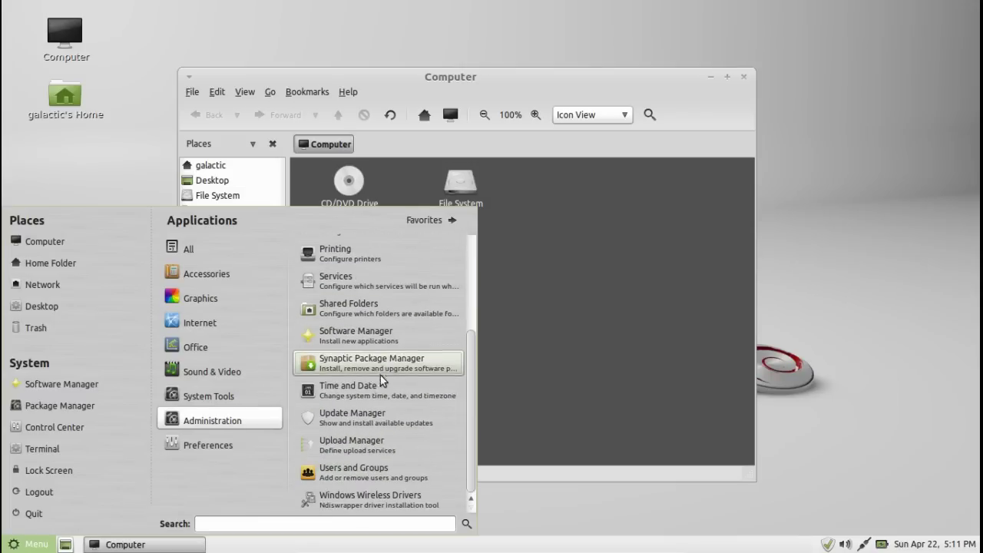
click(825, 386)
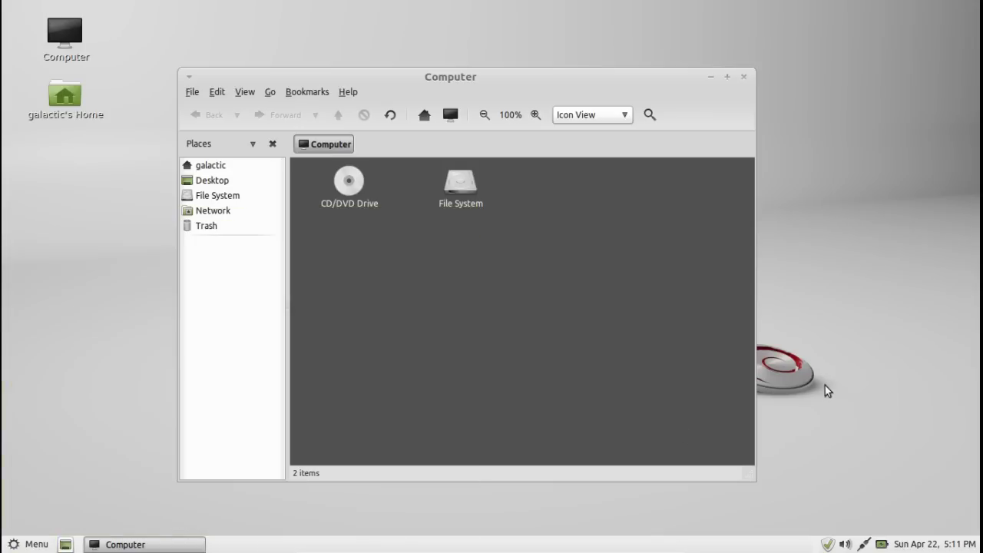
click(711, 77)
Reopen the Mint Menu and browse Administration and Preferences down to System Tools
click(31, 544)
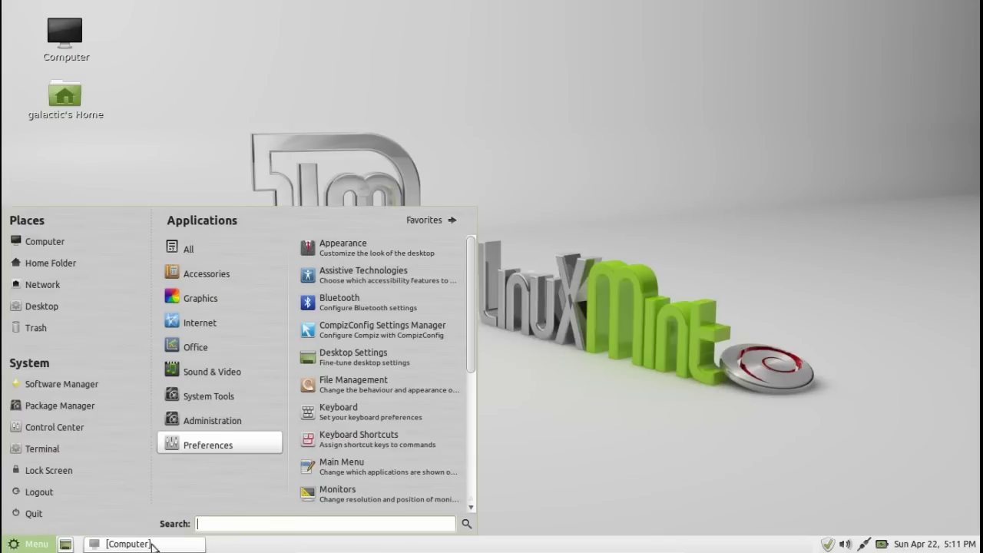
mouse_move(241, 418)
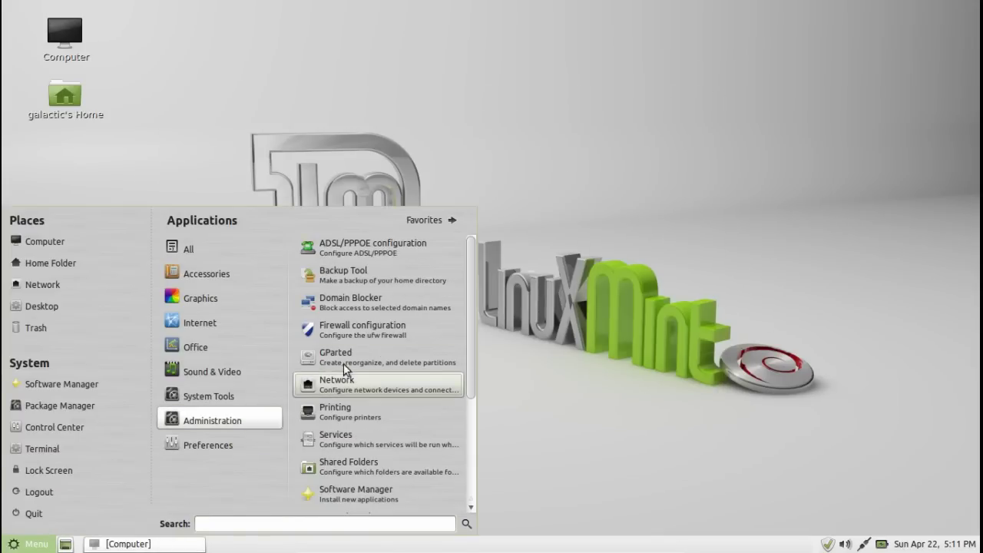
scroll(343, 364, down, 5)
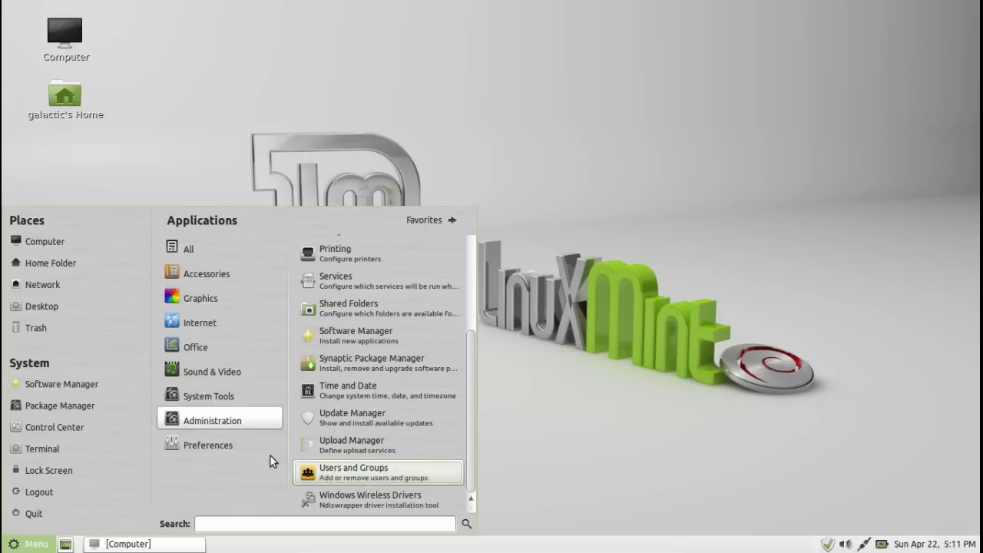
mouse_move(248, 441)
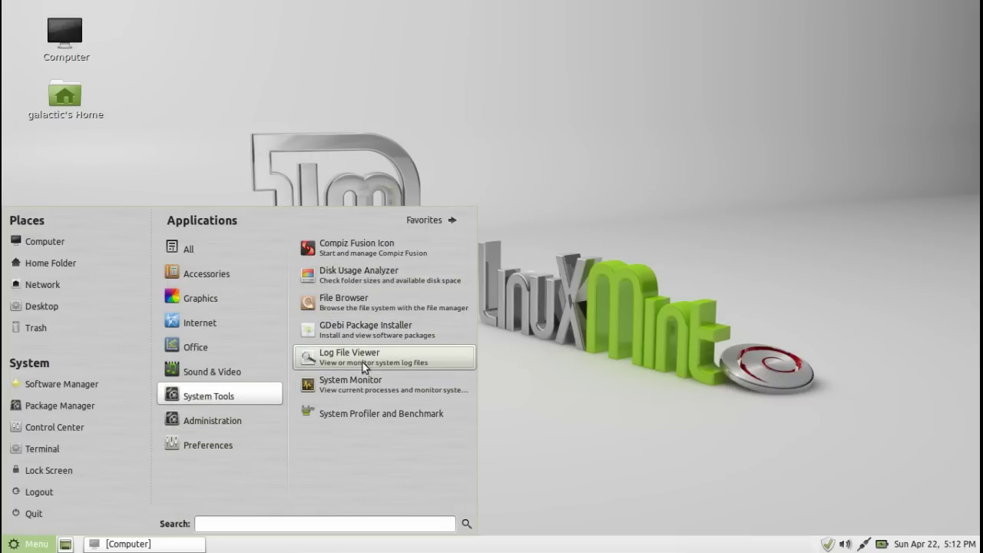
Launch System Monitor, review its Resources graphs and File Systems list, then close it
click(356, 378)
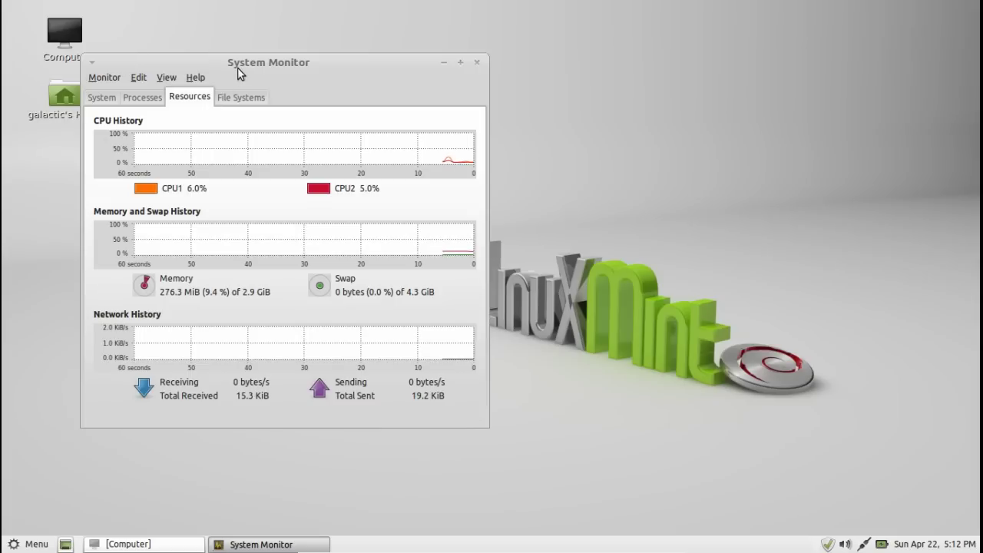
drag(237, 69, 266, 81)
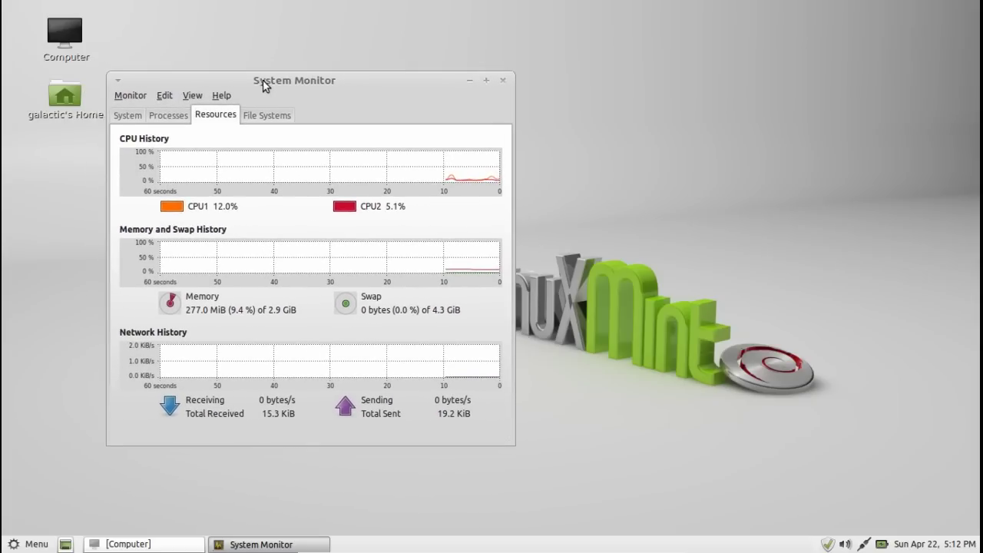
drag(353, 79, 363, 17)
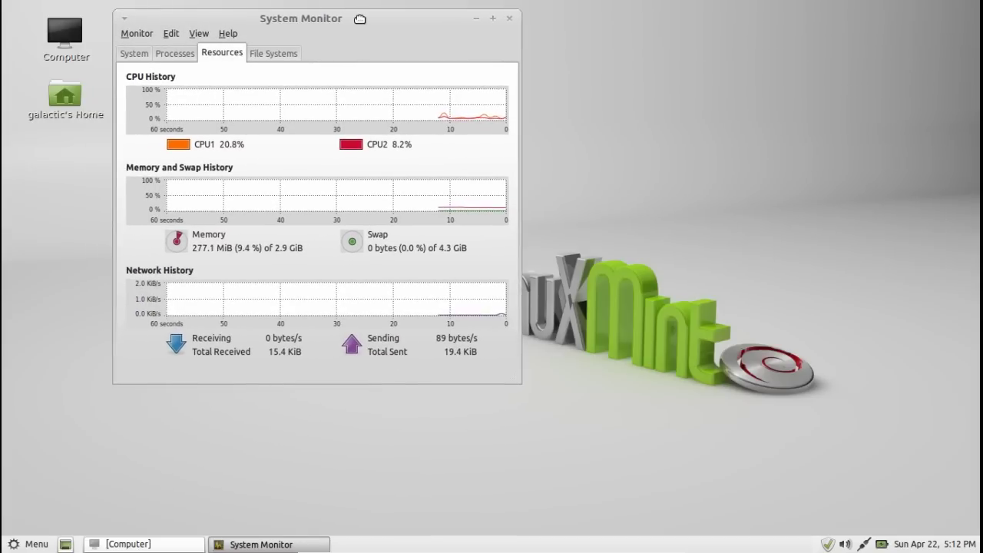
click(278, 57)
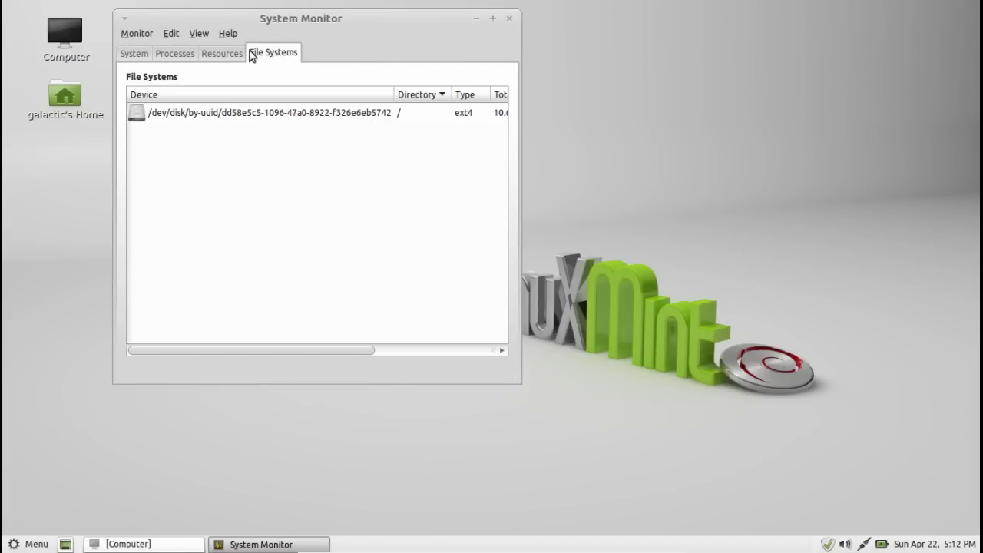
click(510, 20)
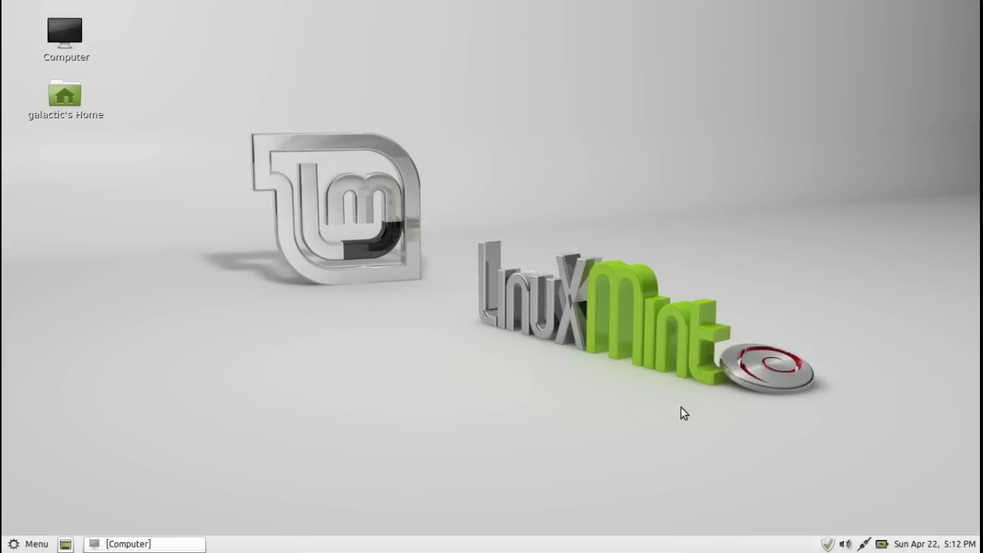
drag(860, 421, 257, 192)
click(845, 544)
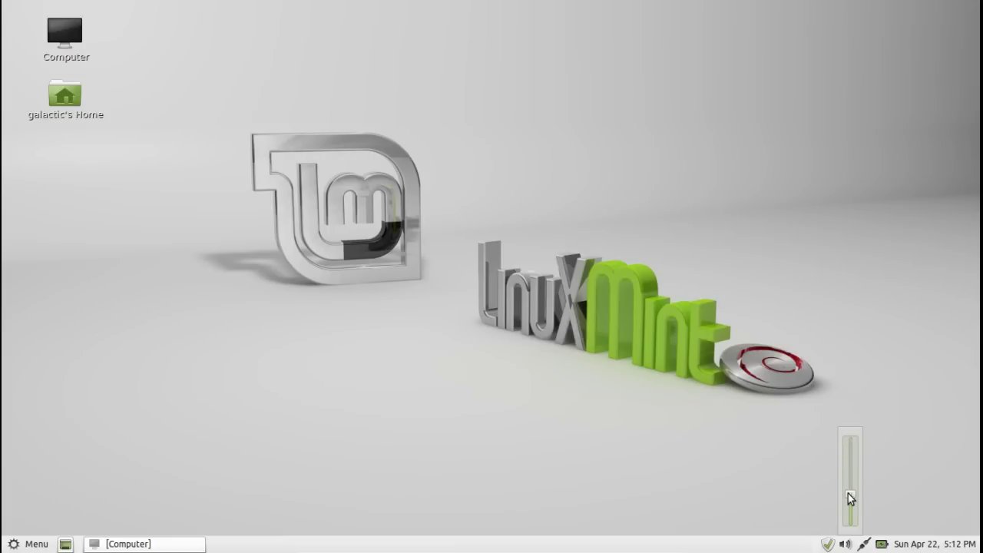
click(808, 501)
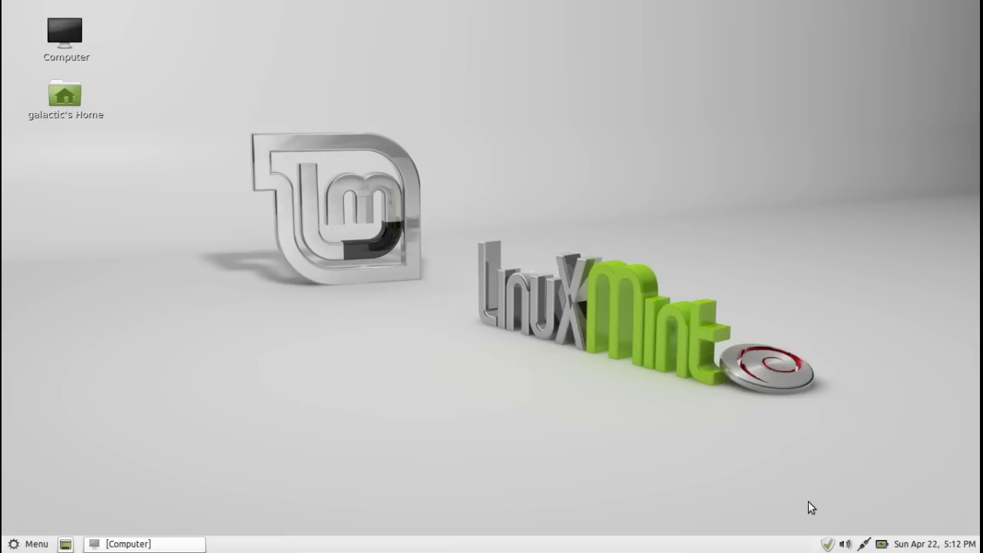
click(864, 544)
click(866, 544)
click(866, 545)
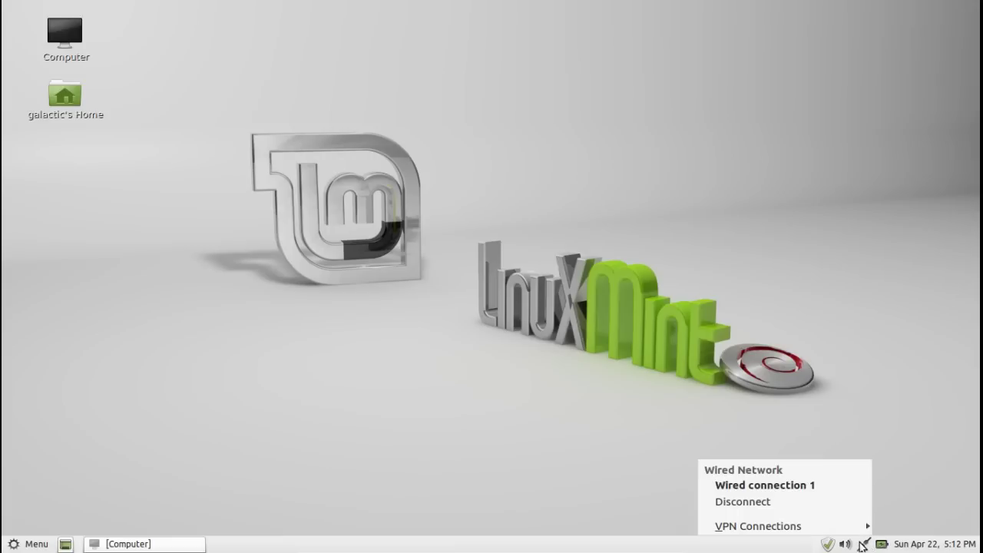
click(928, 450)
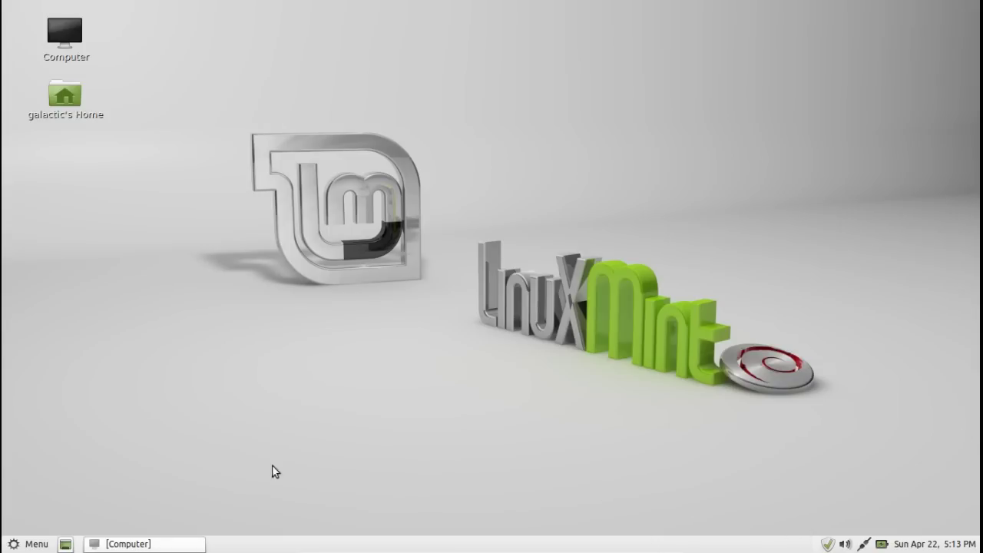
Restore the minimized Computer window from the taskbar and close it
click(188, 549)
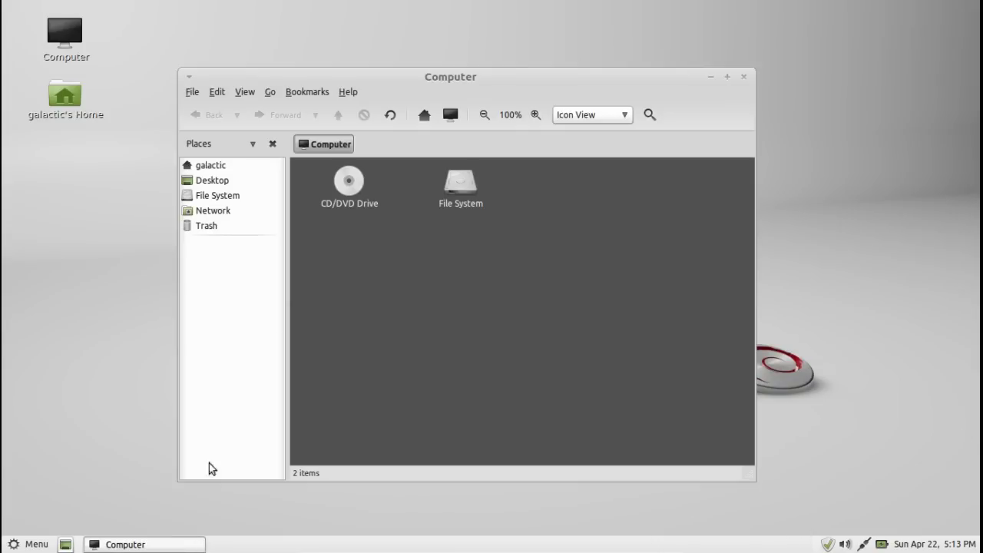
click(742, 74)
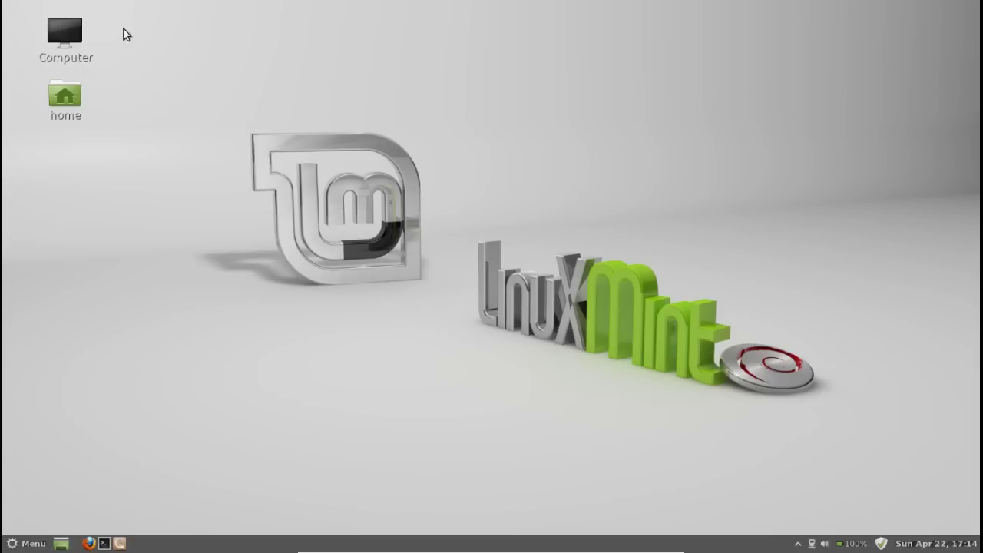
Open and close the Home folder, then bring up the Cinnamon menu's All Applications list
double_click(69, 96)
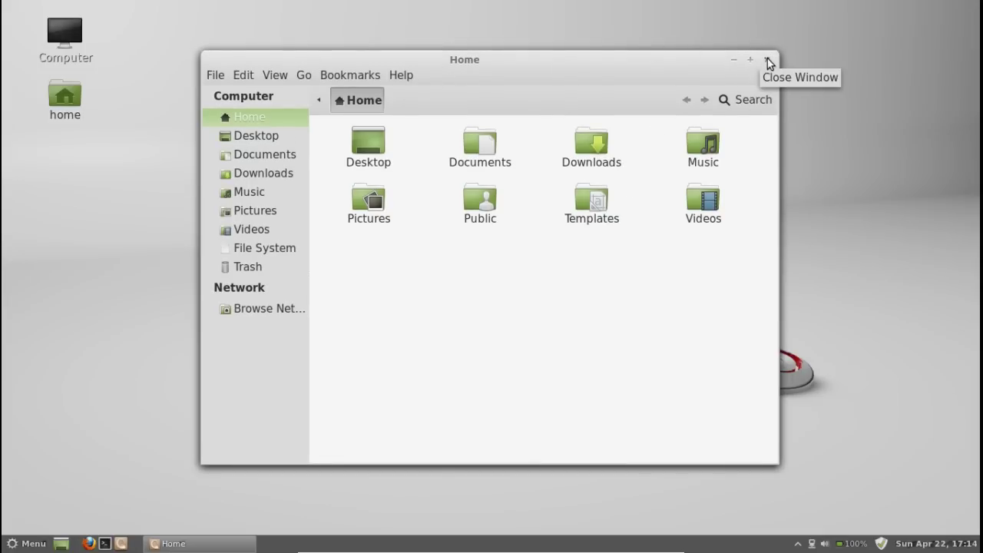
click(766, 60)
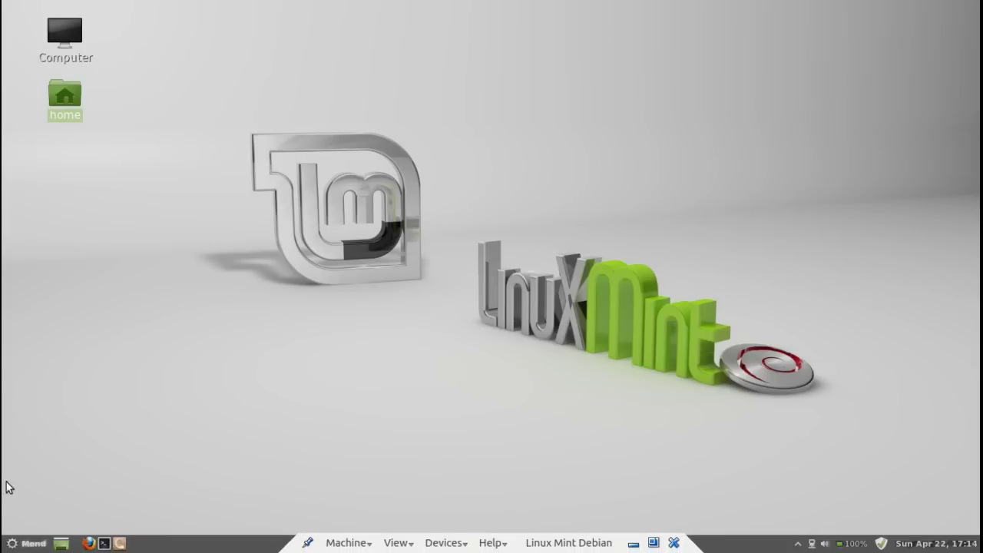
click(24, 546)
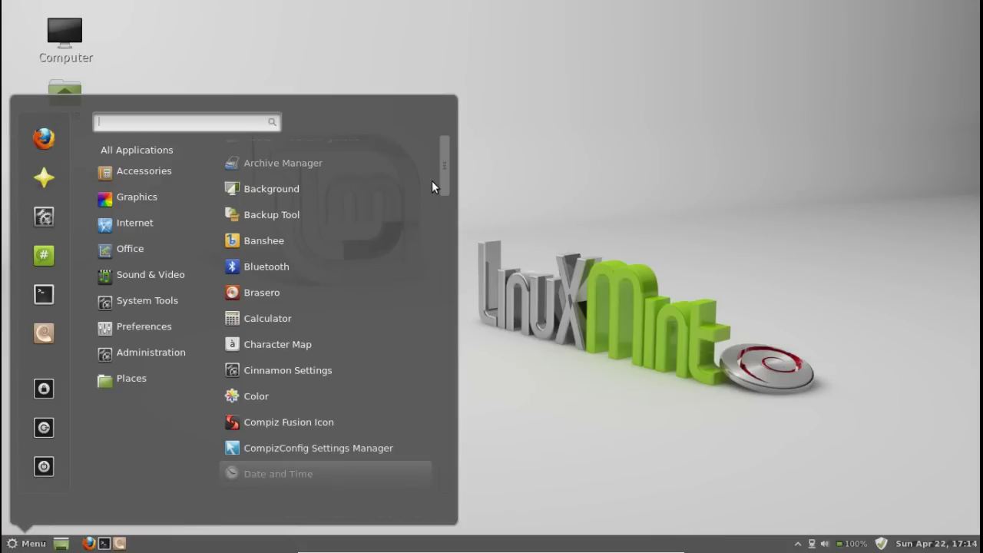
Browse the Cinnamon menu's application categories, then close the menu
scroll(443, 149, up, 1)
scroll(441, 285, down, 5)
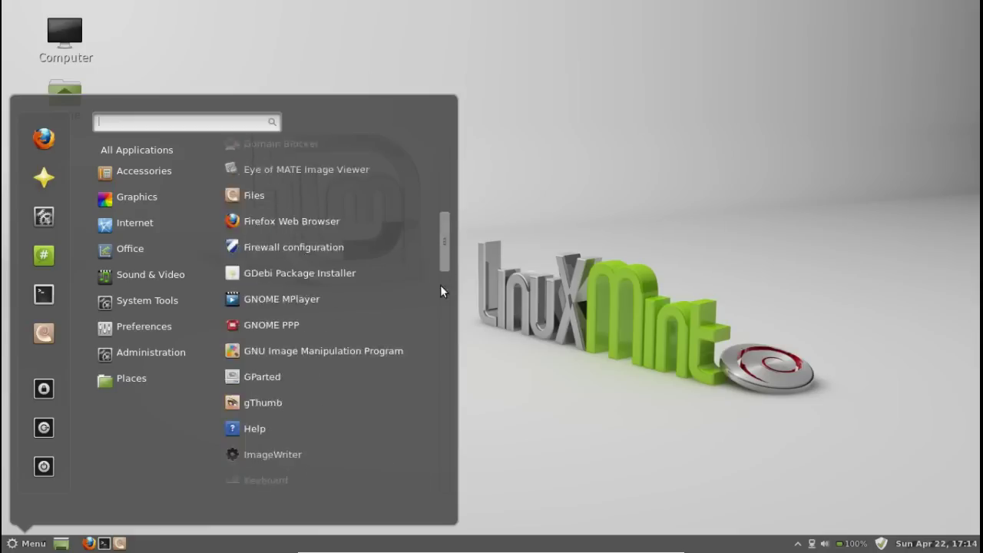
drag(440, 285, 450, 143)
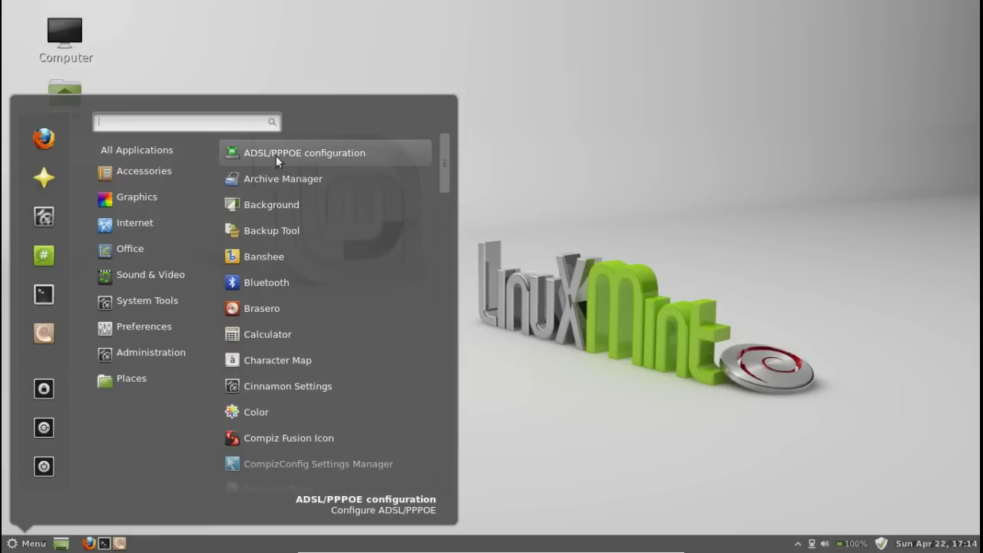
mouse_move(155, 202)
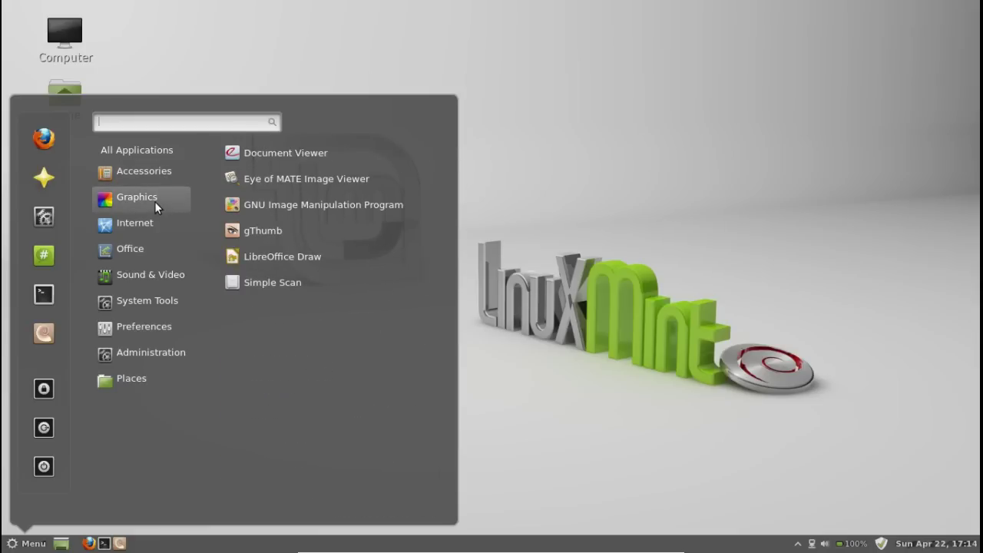
mouse_move(129, 251)
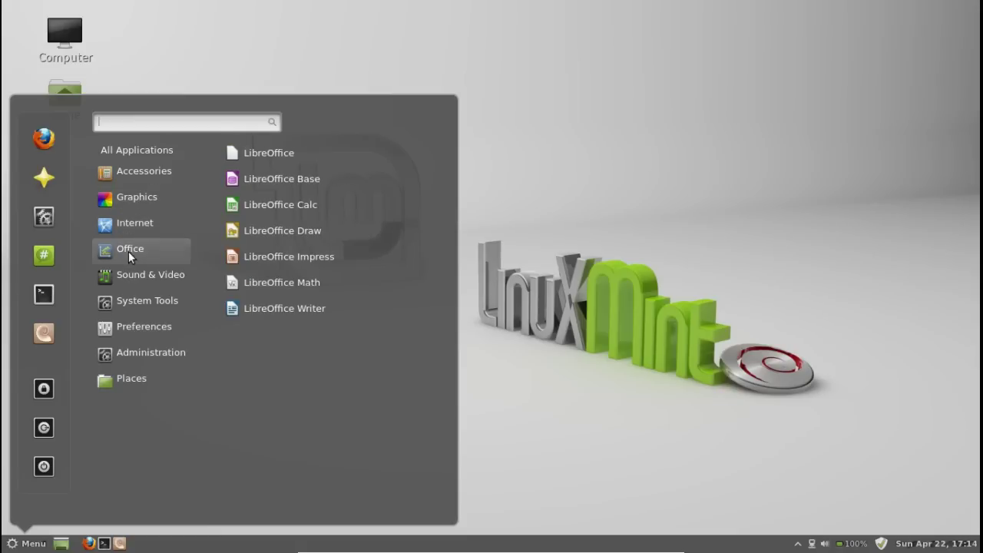
mouse_move(117, 283)
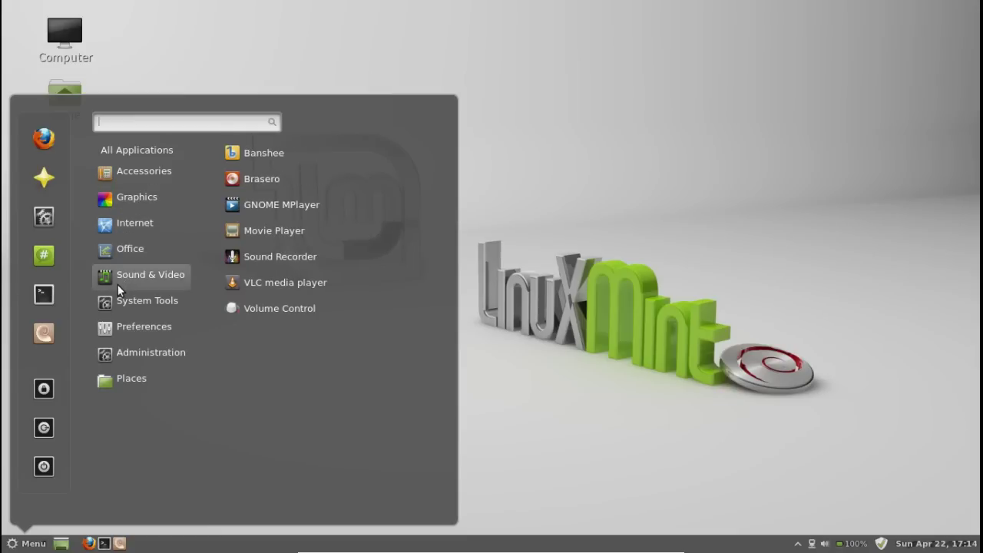
mouse_move(118, 304)
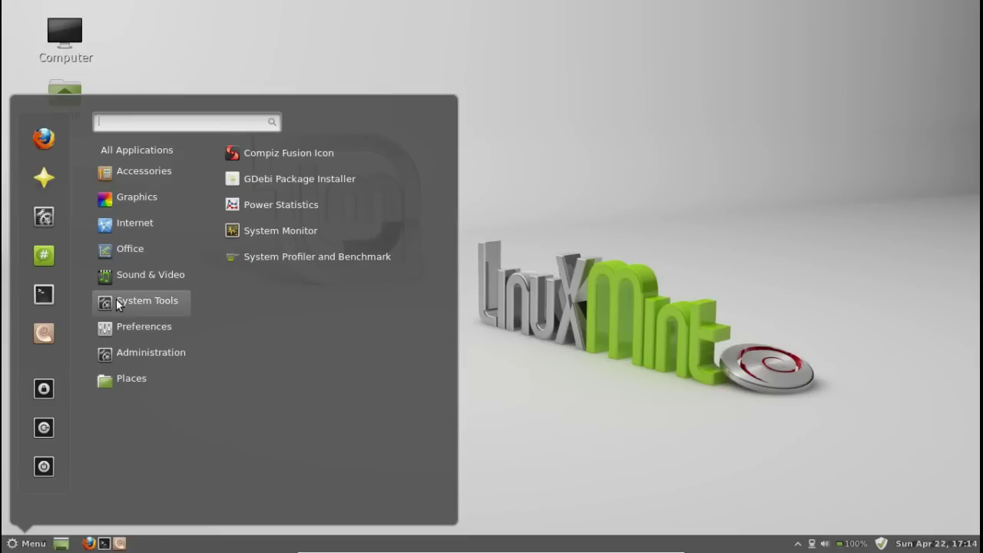
mouse_move(117, 330)
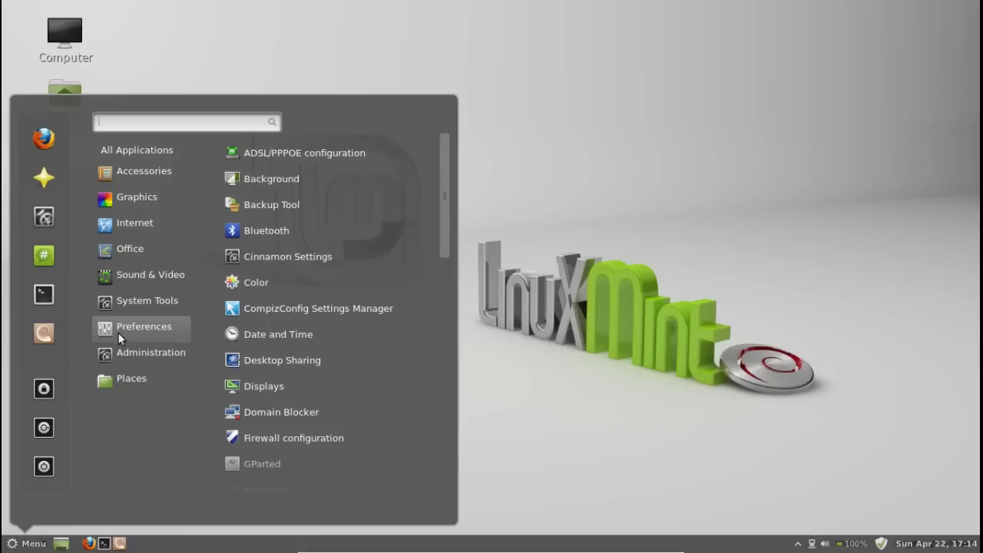
click(25, 544)
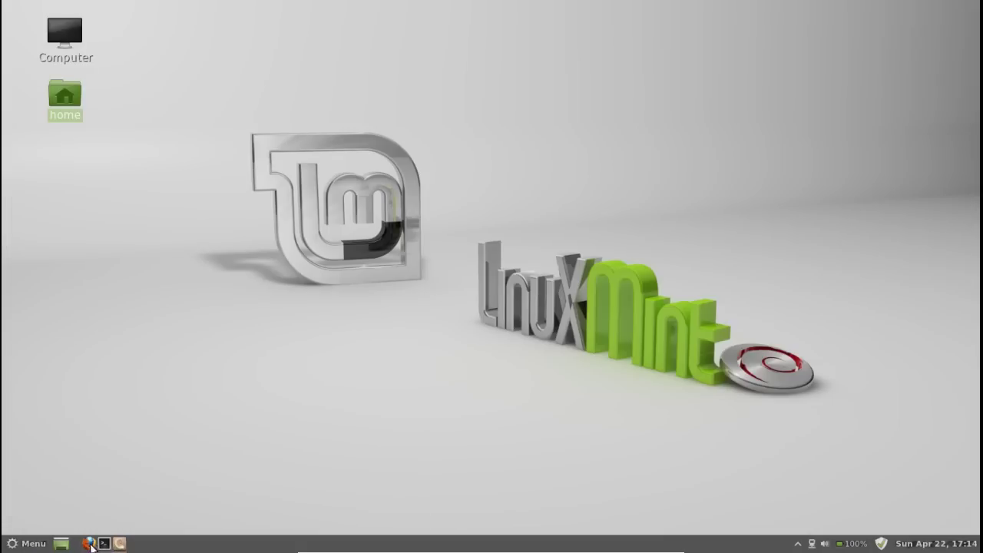
Check the network, sound and battery applets on the bottom panel
mouse_move(492, 550)
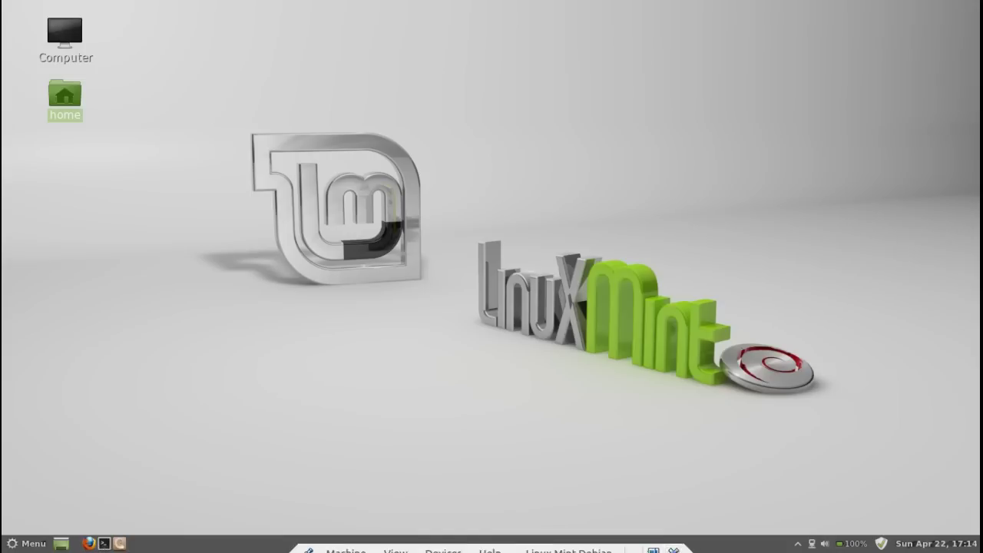
click(812, 544)
click(812, 544)
click(826, 544)
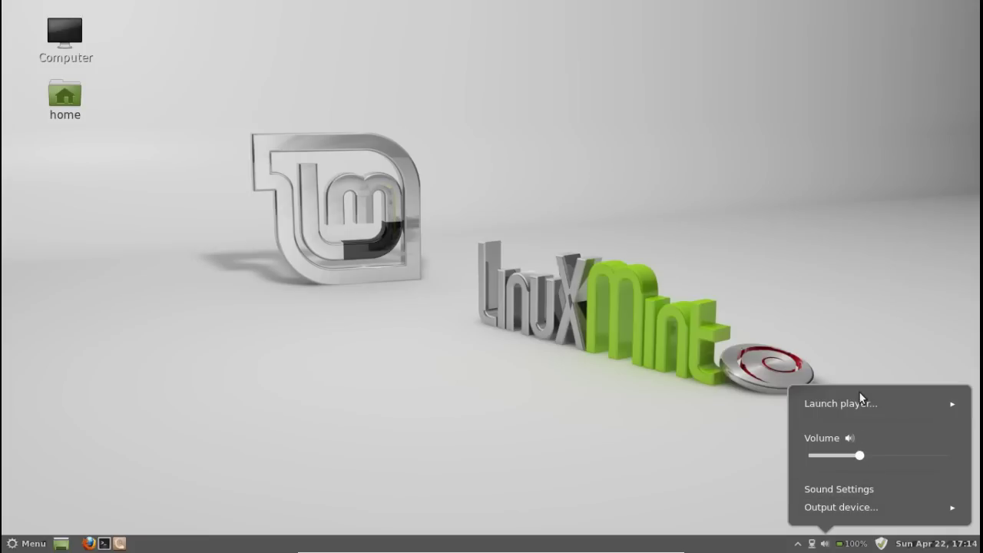
click(854, 543)
click(861, 545)
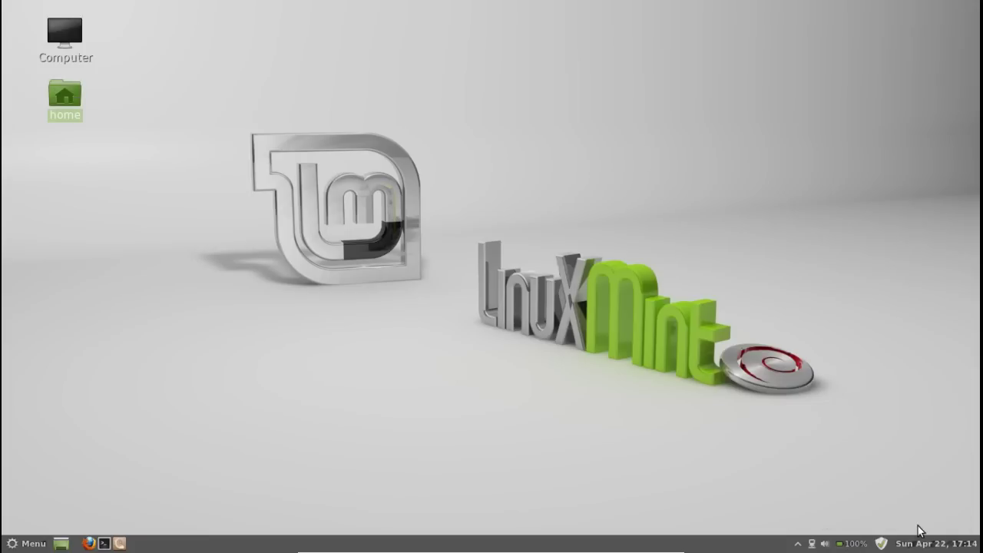
Launch Update Manager from the shield icon, authenticating with the account password
click(881, 544)
text(*******)
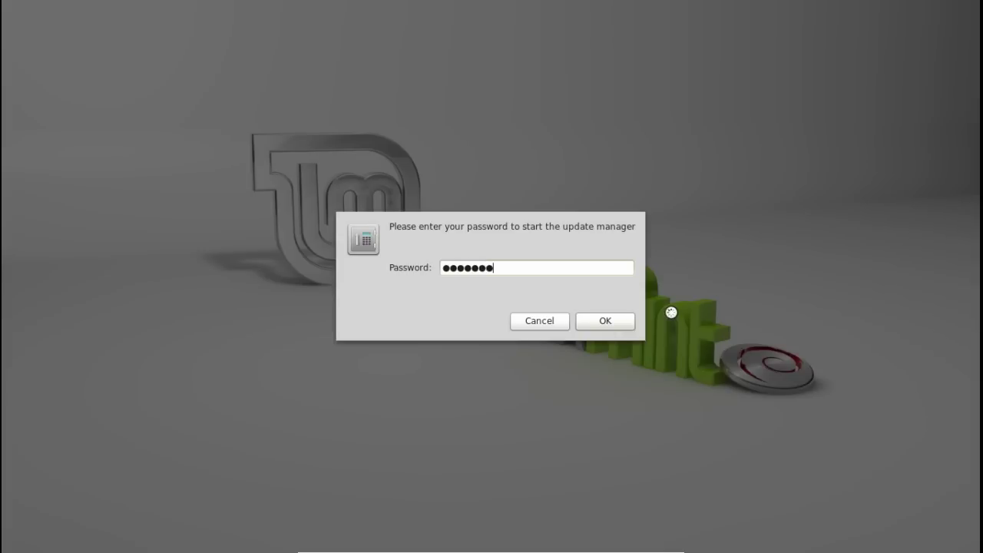
text(*)
key(Return)
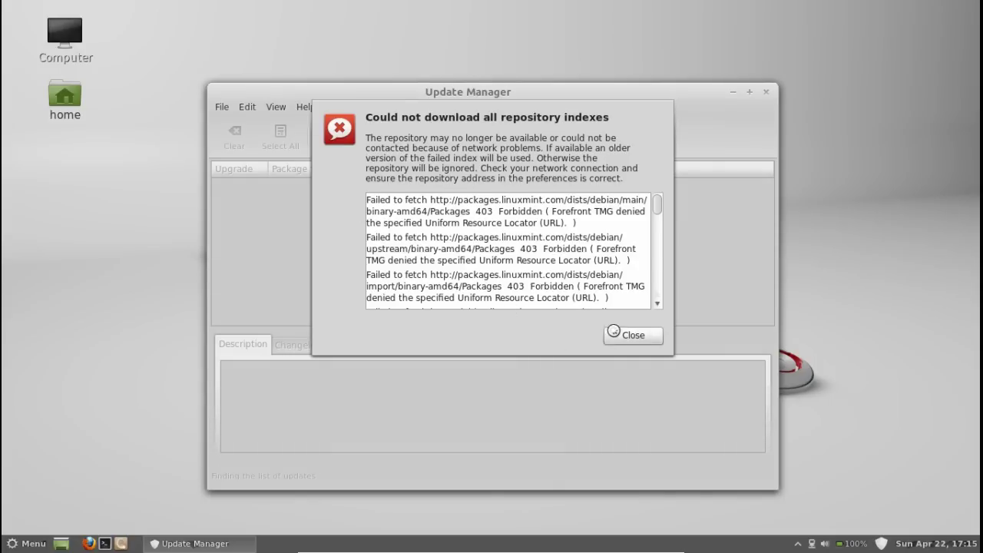
Close the repository index error dialog and reposition the Update Manager window
click(614, 331)
drag(428, 93, 421, 51)
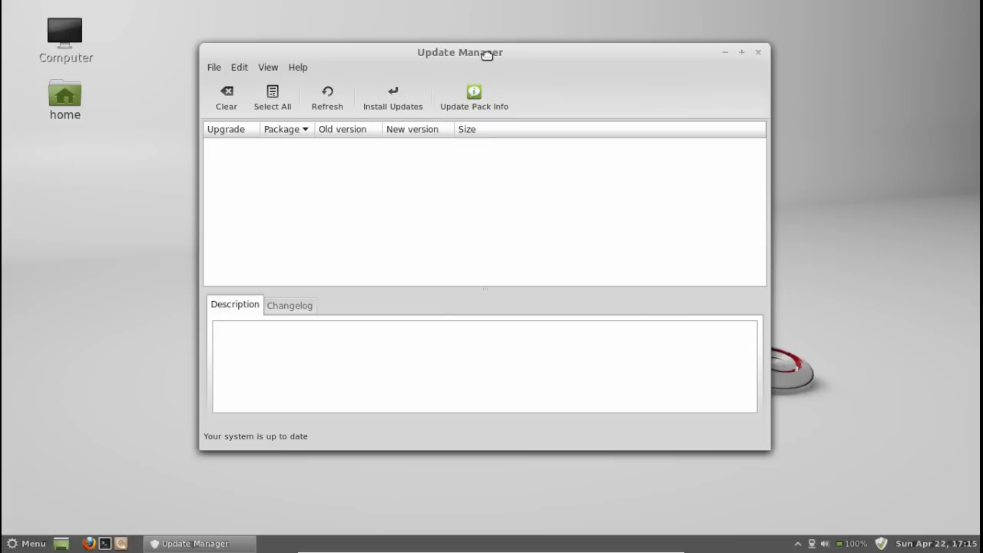
mouse_move(489, 56)
mouse_down()
mouse_move(500, 127)
mouse_move(631, 309)
mouse_move(494, 52)
mouse_up()
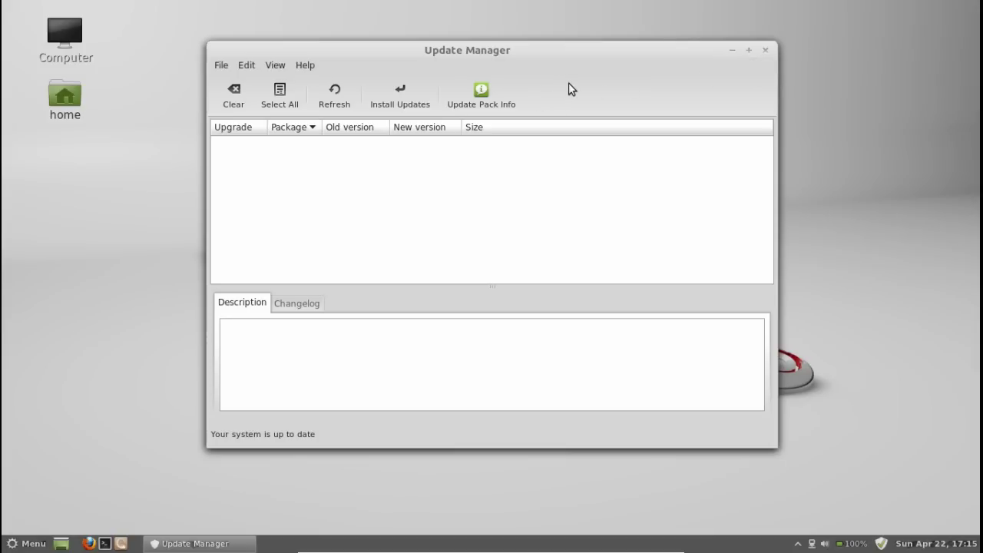
drag(593, 53, 603, 64)
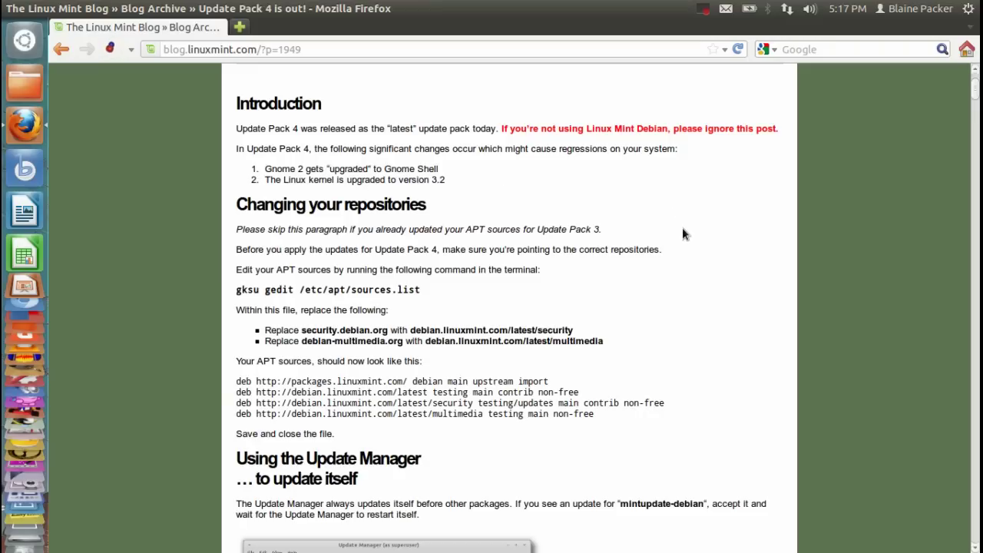
Scroll through the Update Pack 4 blog post down to the comments and back up
scroll(681, 262, down, 6)
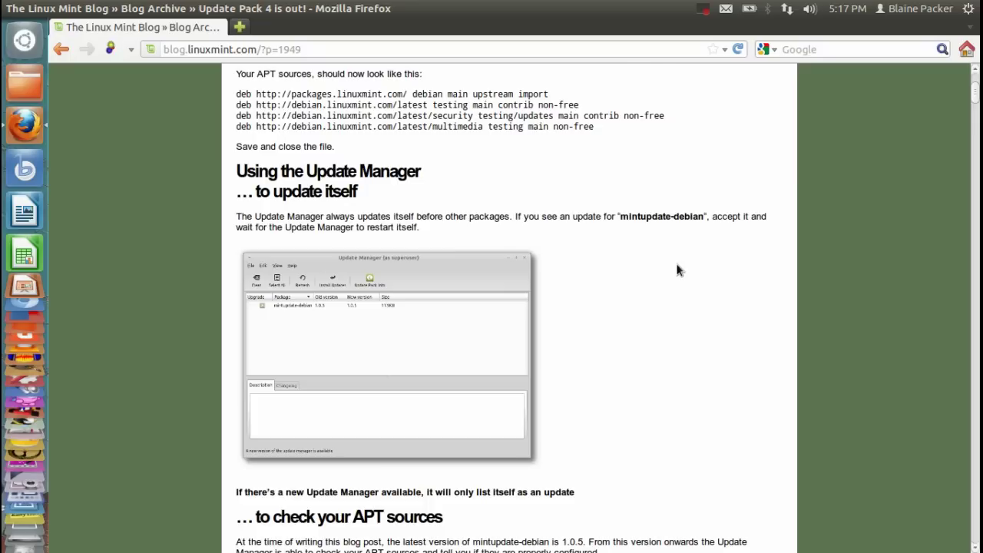
scroll(677, 268, down, 2)
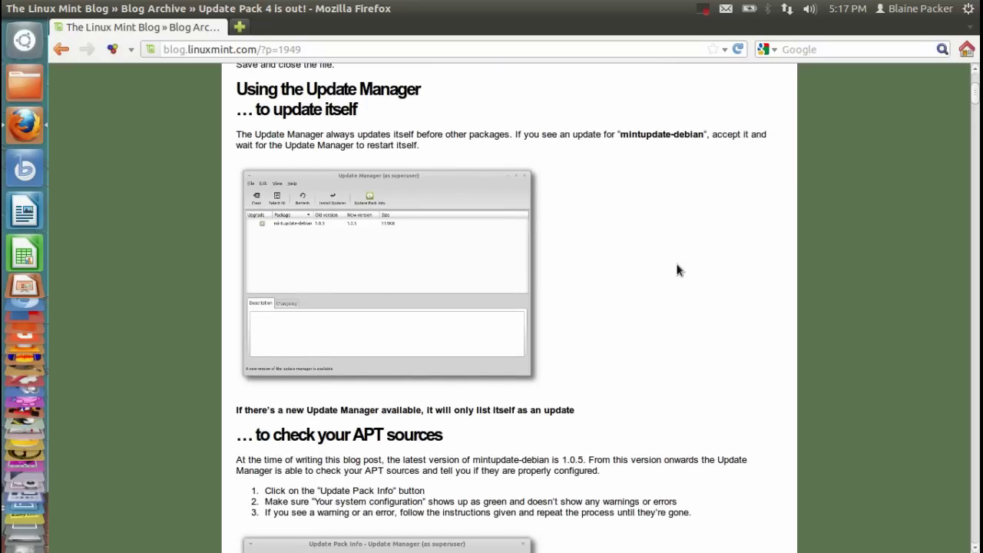
scroll(676, 270, down, 2)
scroll(676, 272, down, 7)
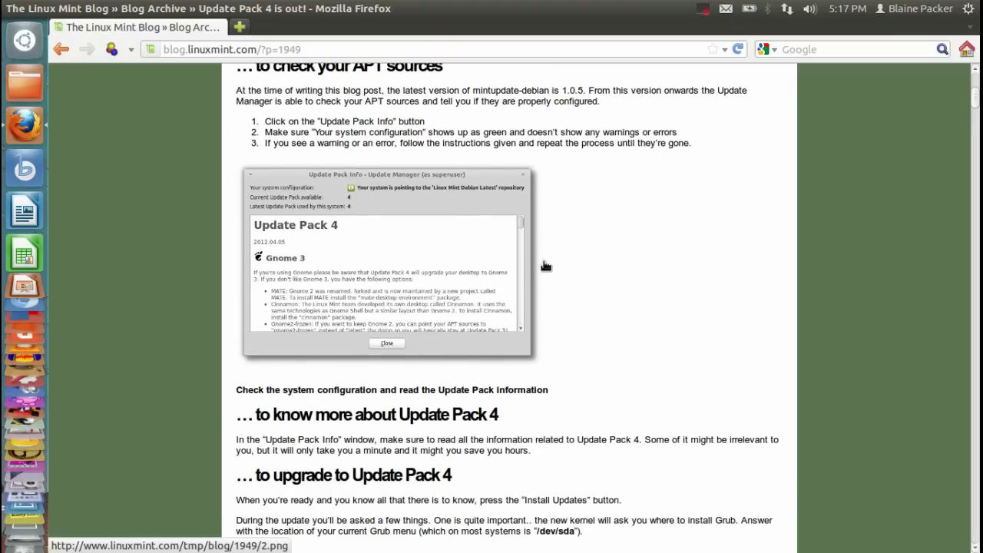
scroll(565, 277, down, 4)
scroll(570, 274, down, 2)
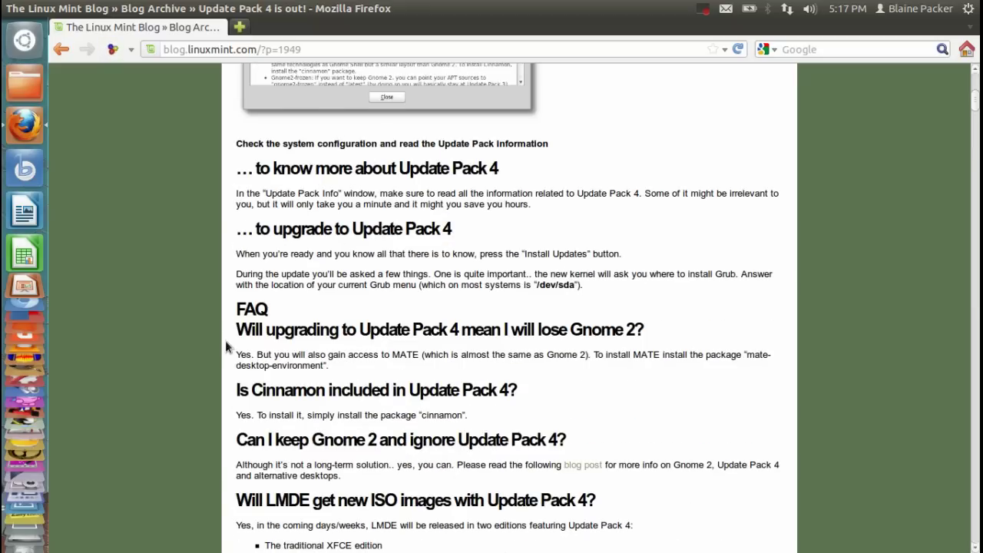
scroll(227, 347, down, 3)
scroll(203, 345, down, 5)
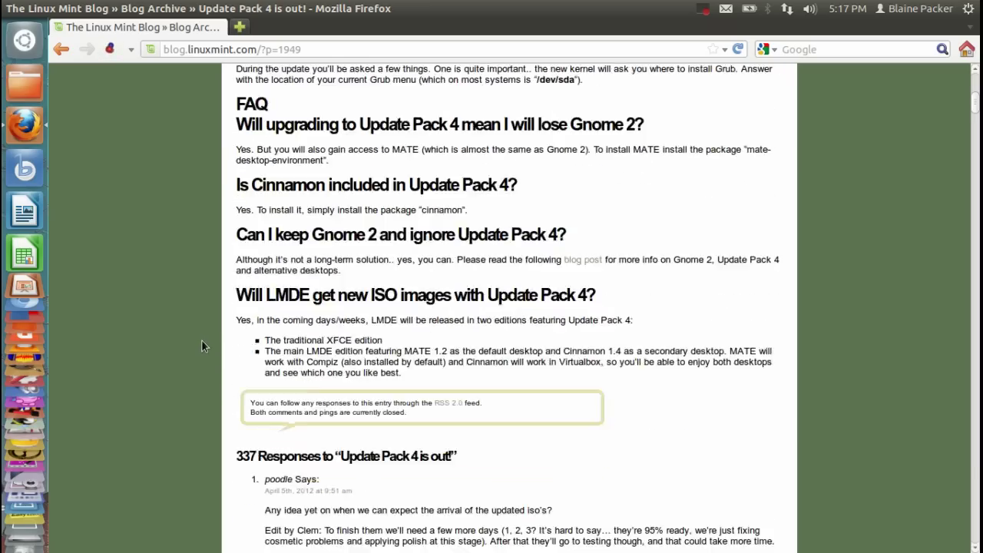
scroll(201, 340, up, 15)
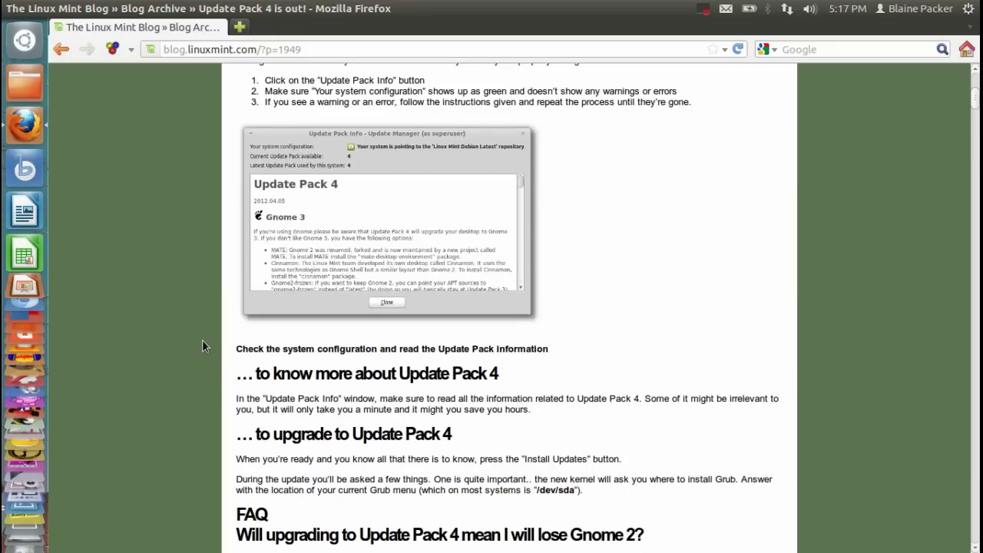
scroll(203, 338, up, 15)
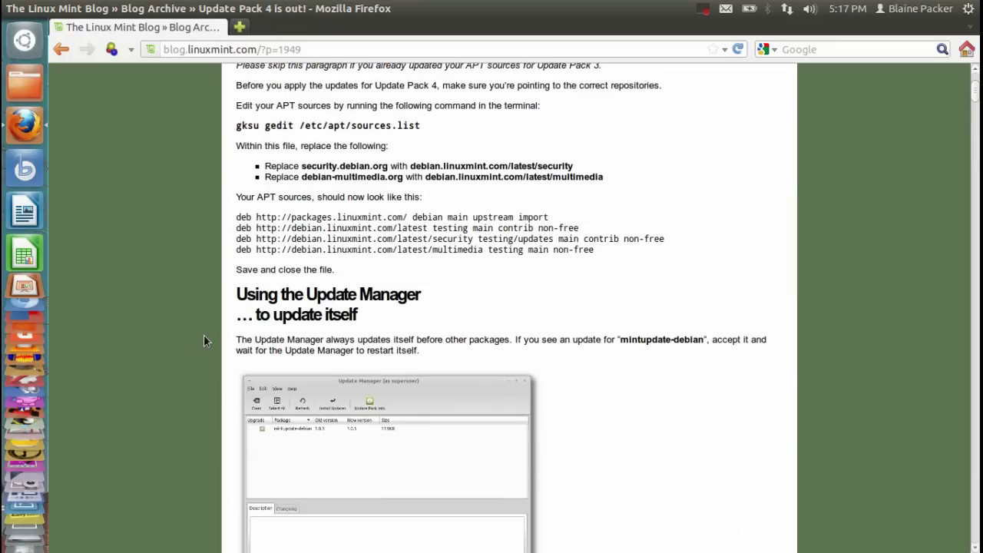
scroll(211, 343, up, 4)
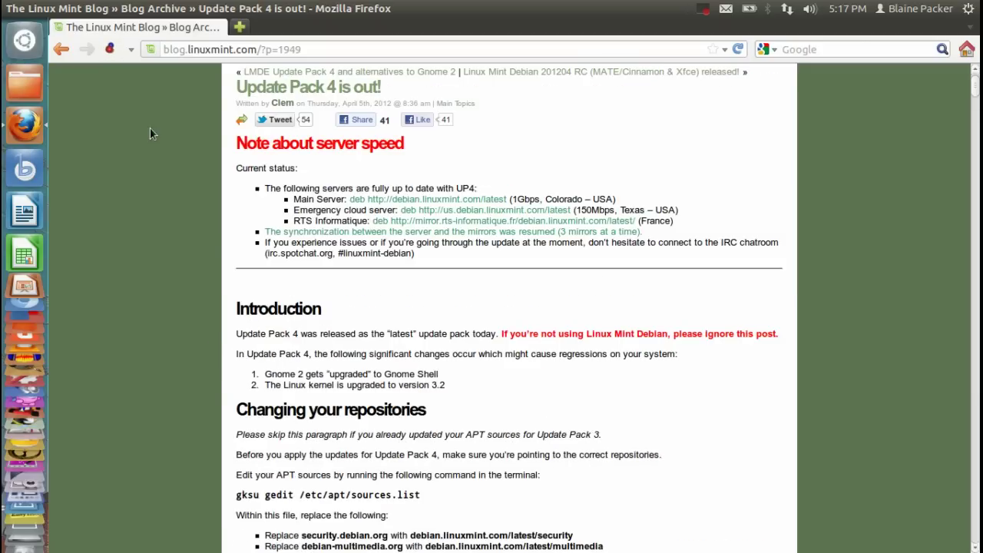
scroll(144, 160, down, 5)
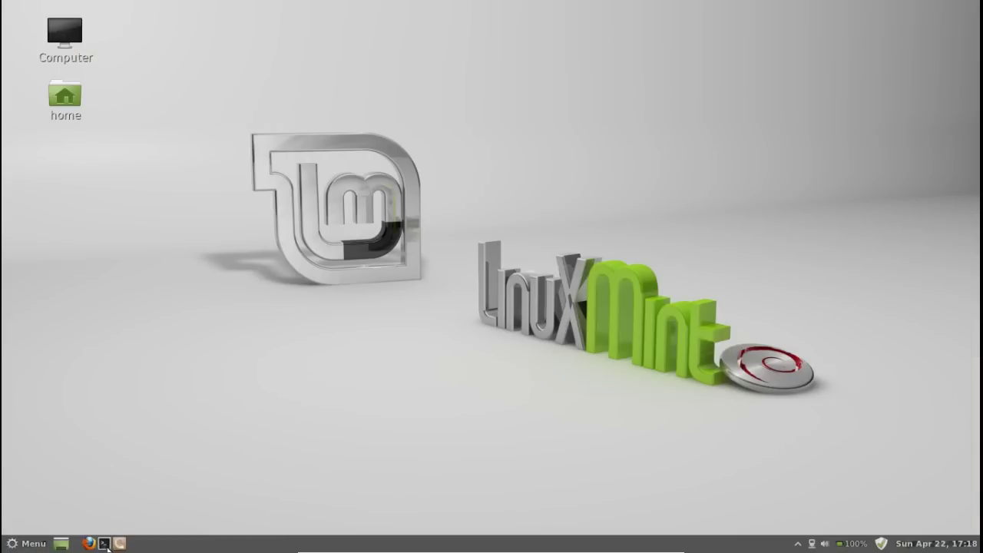
Launch Cinnamon Settings by searching 'settings' in the menu, then move its window right and down
click(33, 546)
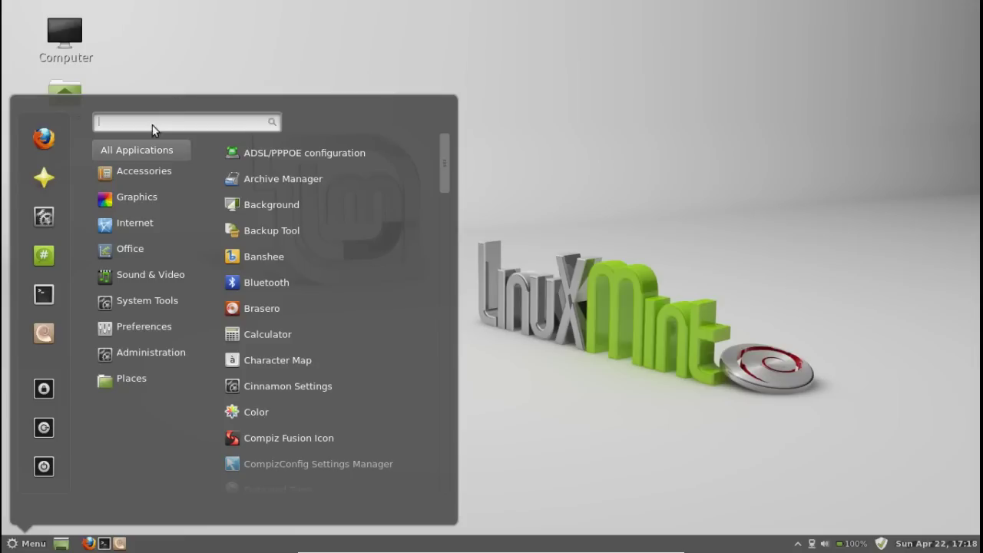
text(settings)
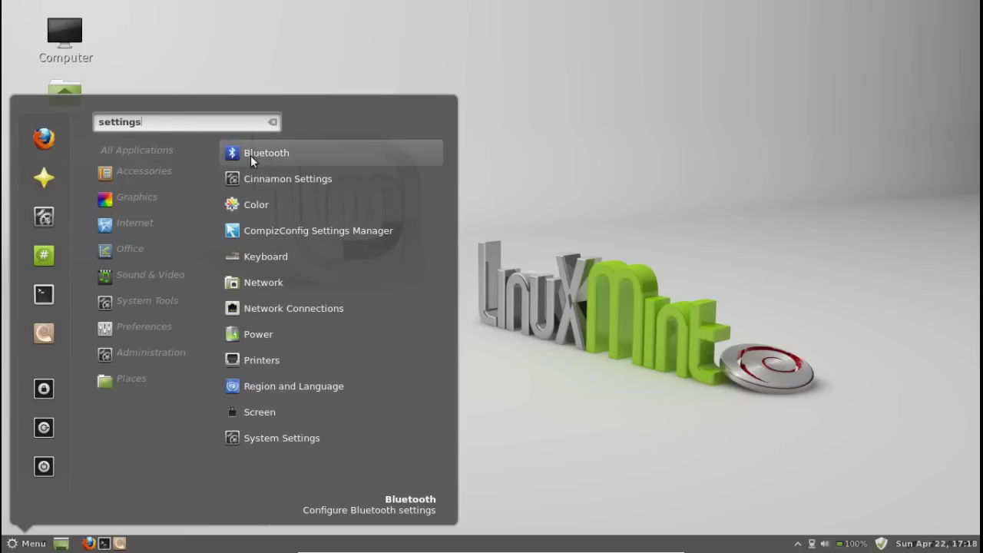
click(294, 175)
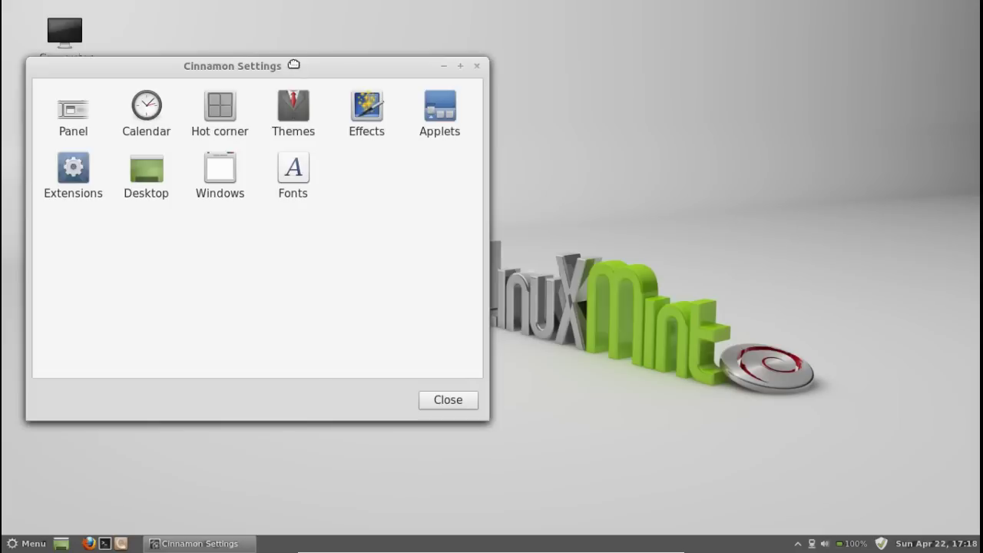
drag(294, 64, 498, 91)
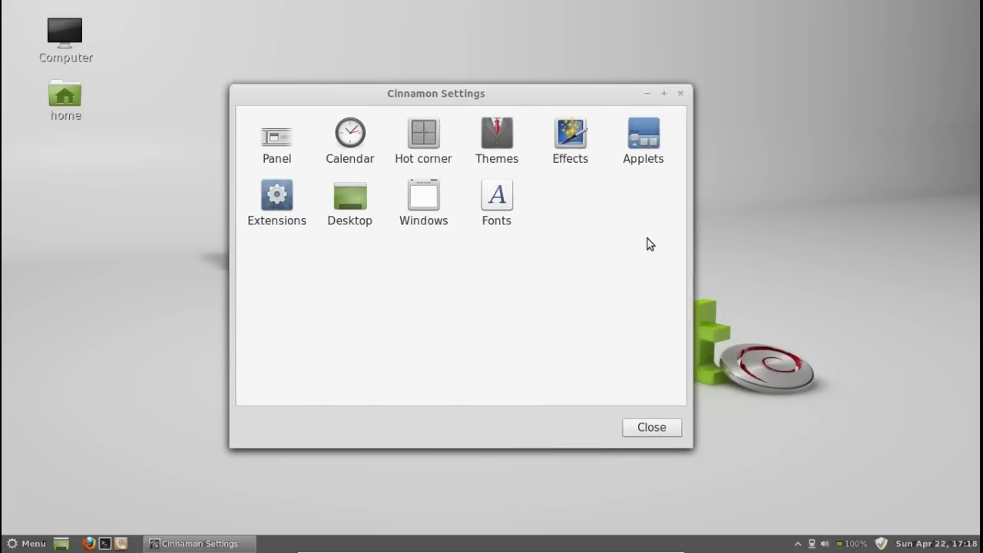
Reopen the menu and show, then collapse, the Bluetooth entry's extra options
click(35, 544)
right_click(257, 284)
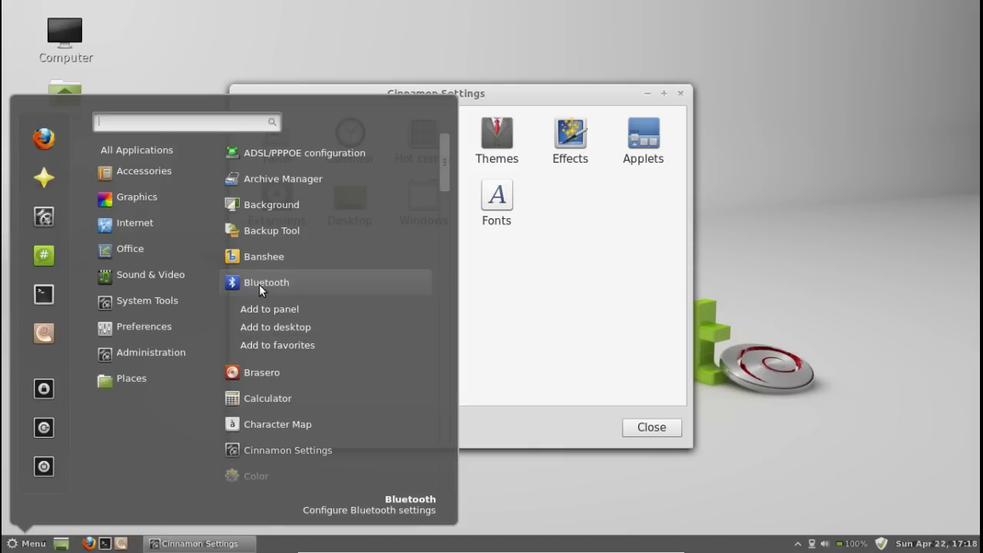
right_click(259, 284)
Close the menu and open the Themes and Hot corner settings pages
click(576, 304)
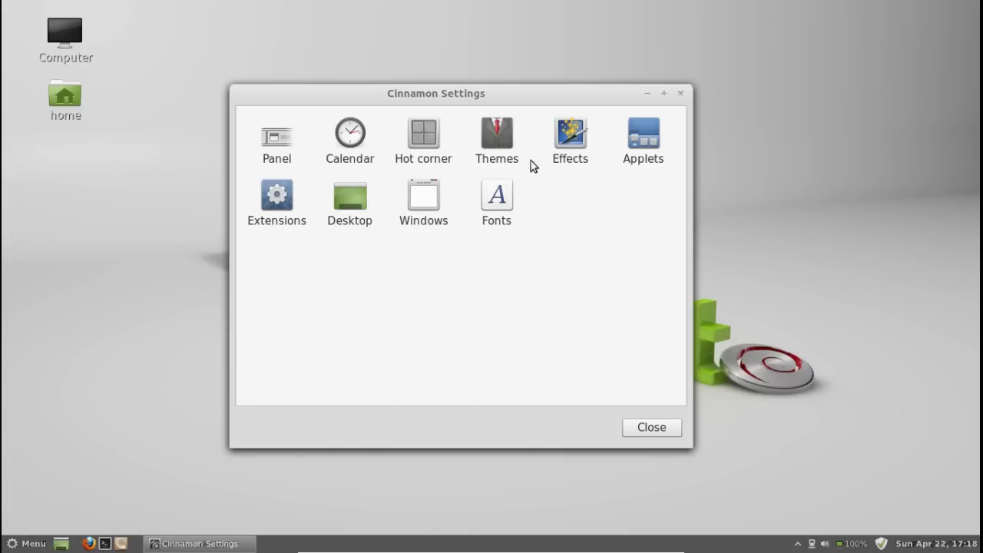
click(502, 135)
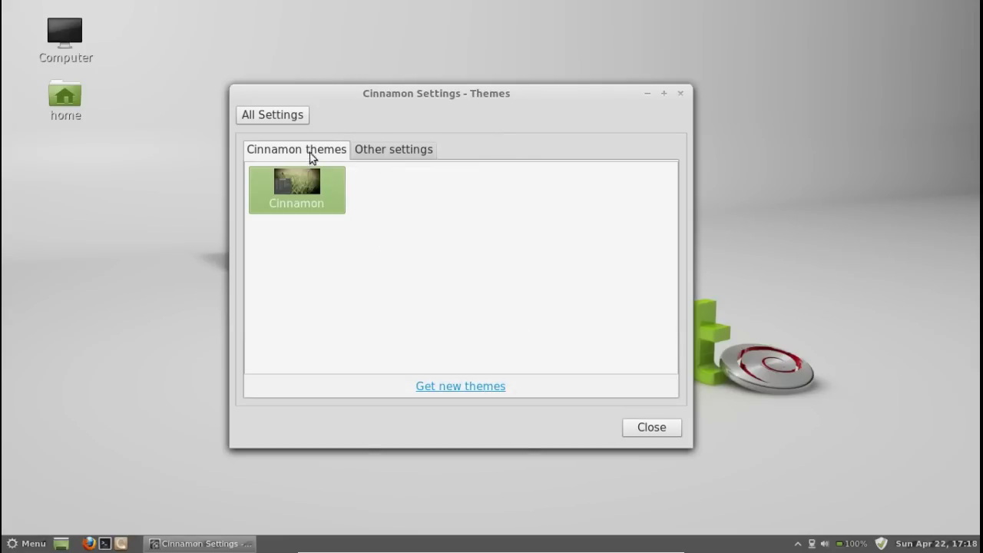
click(284, 118)
click(415, 153)
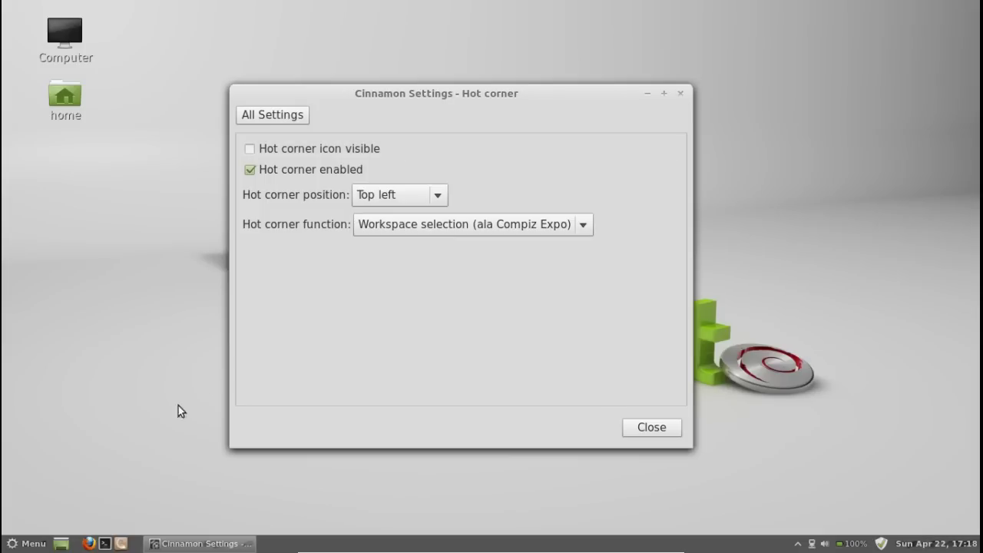
Open Home in the file manager, move it aside, and test the top-left hot corner
click(62, 543)
drag(347, 39, 338, 59)
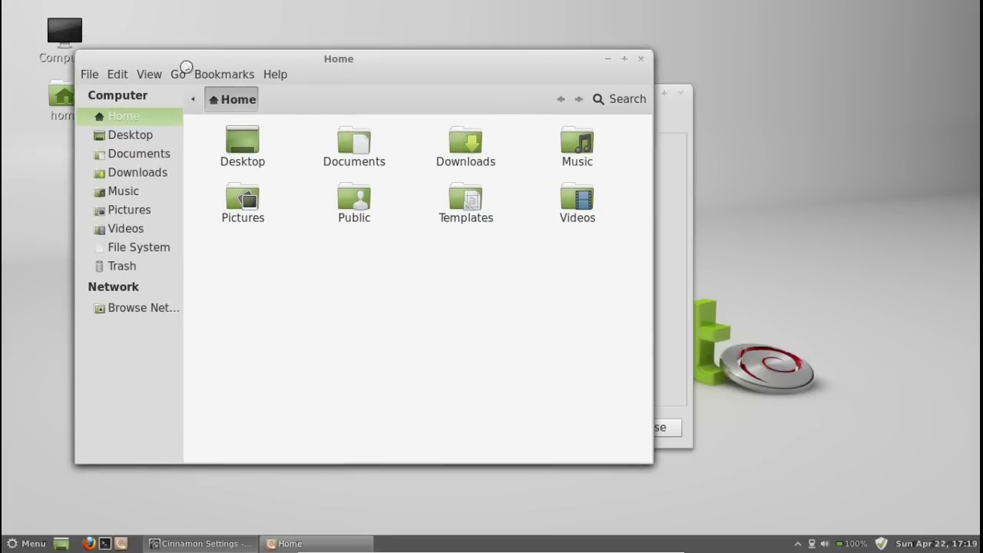
mouse_move(3, 3)
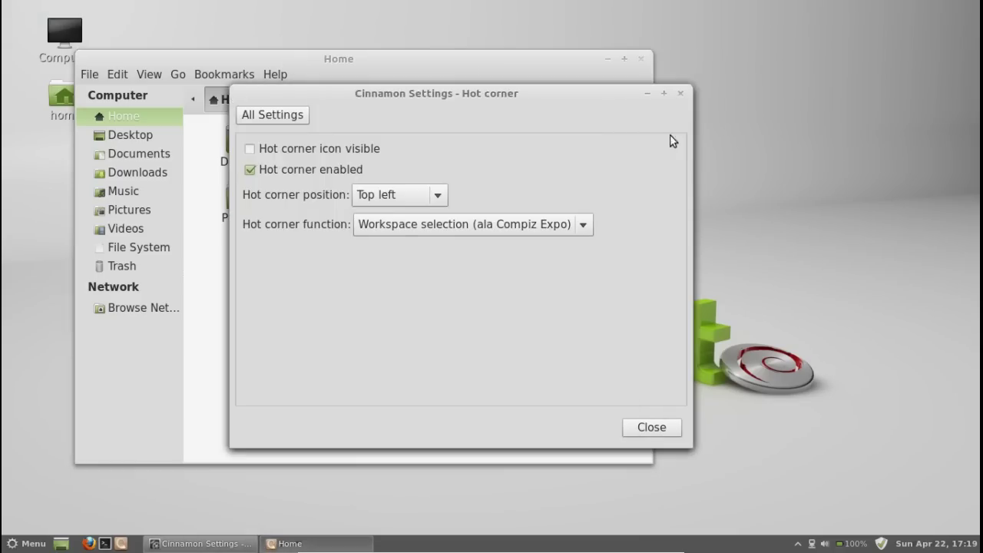
click(289, 120)
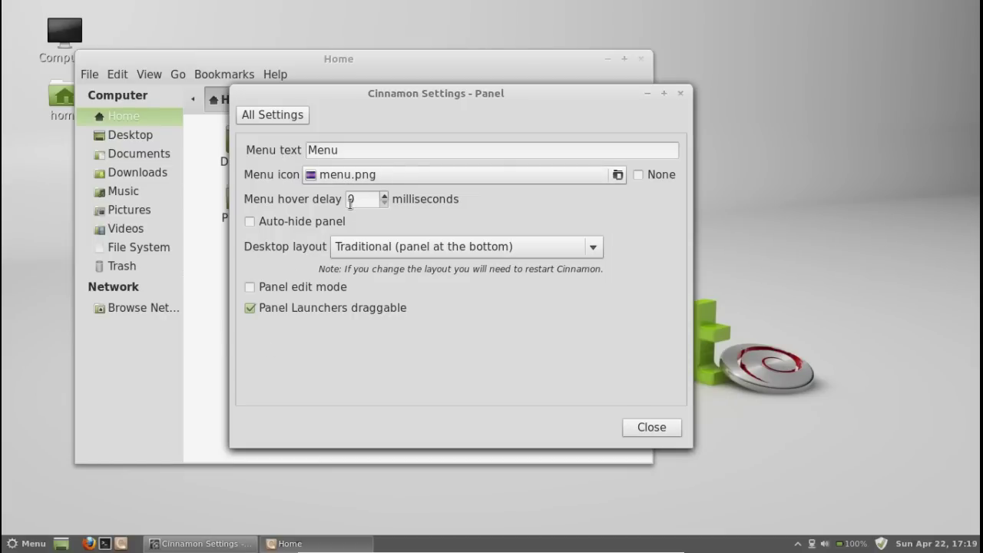
Keep the Traditional desktop layout and return to the settings overview
click(349, 247)
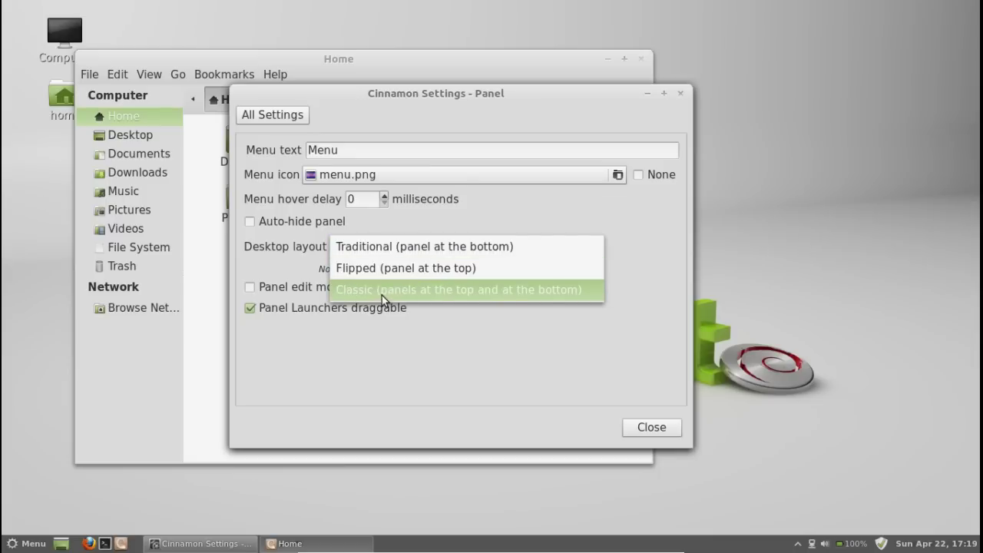
click(380, 250)
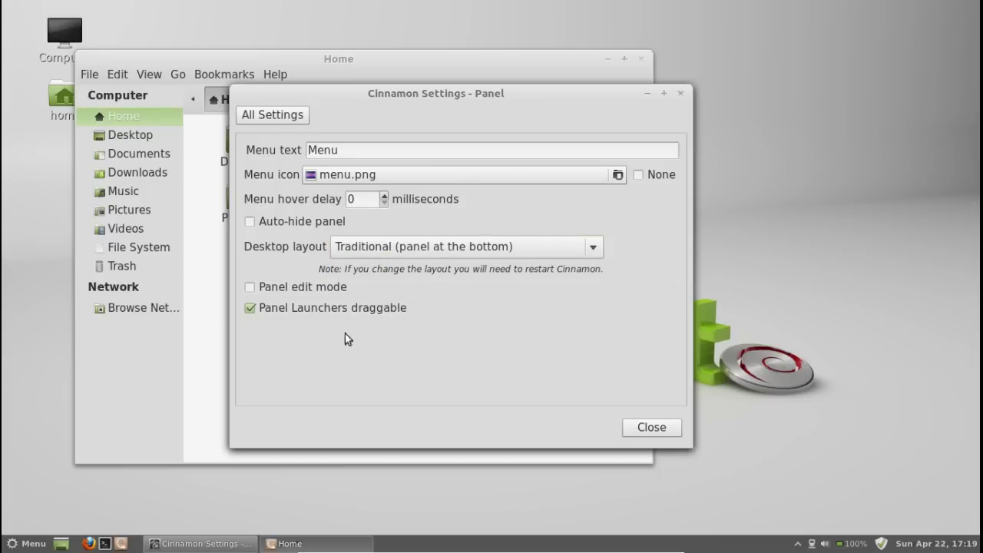
click(272, 112)
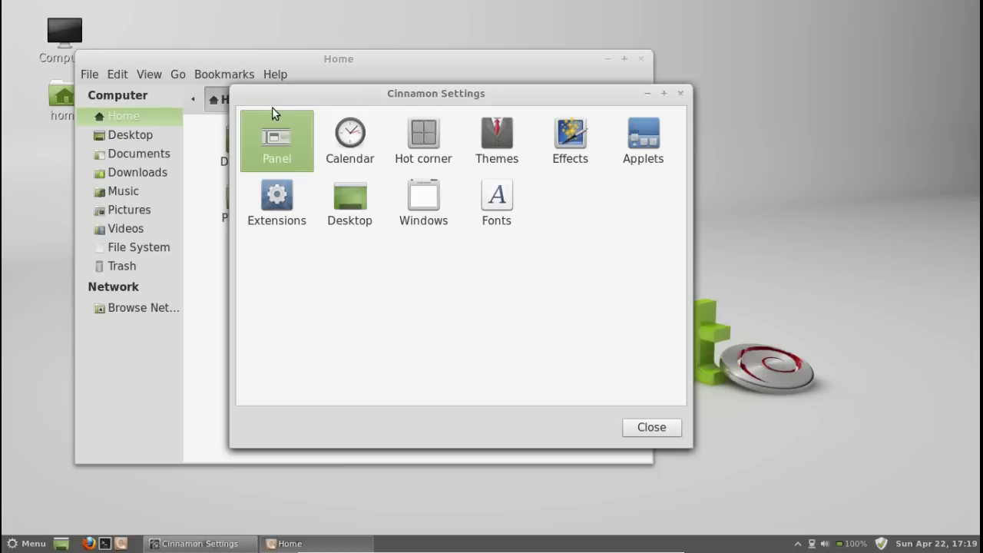
Visit the Calendar and Effects pages, returning to the overview after each
click(352, 161)
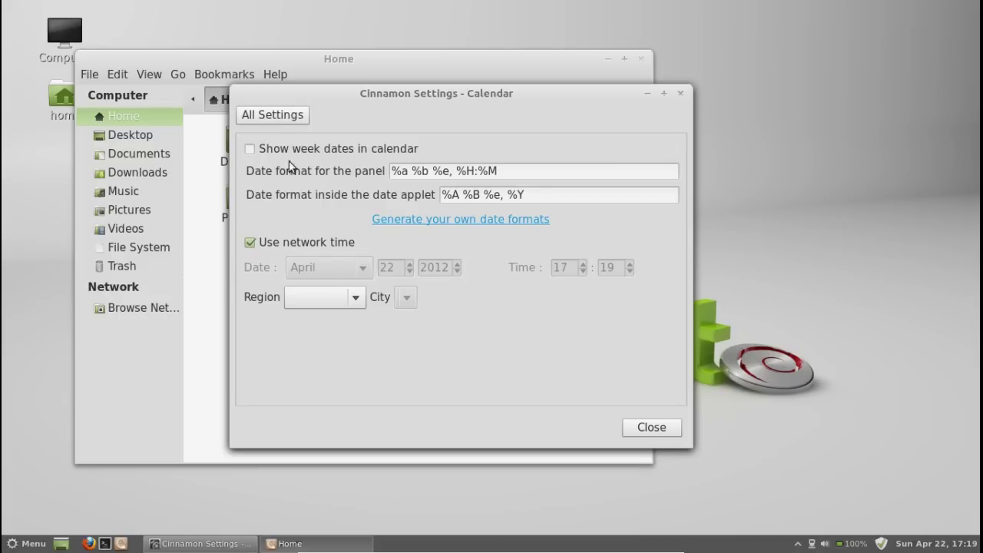
click(278, 121)
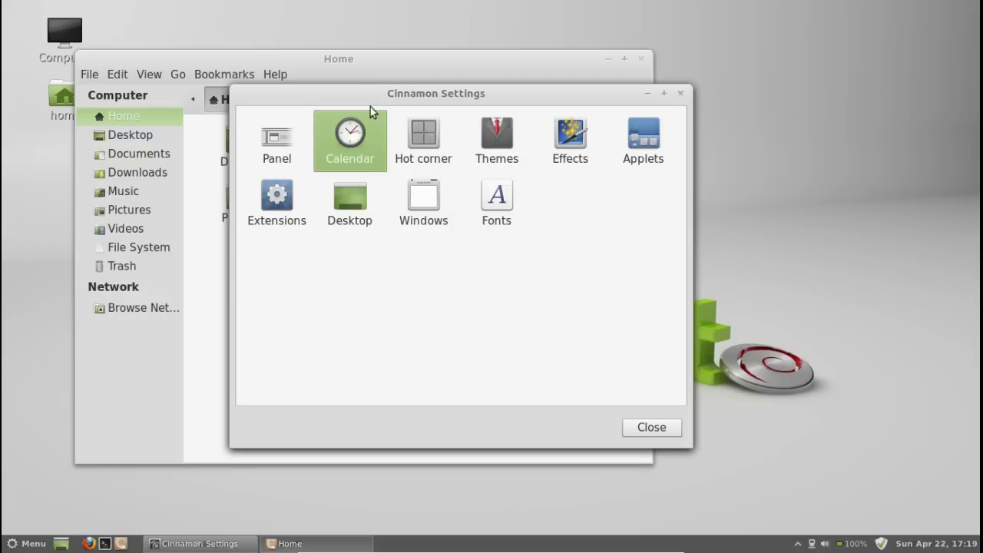
click(561, 130)
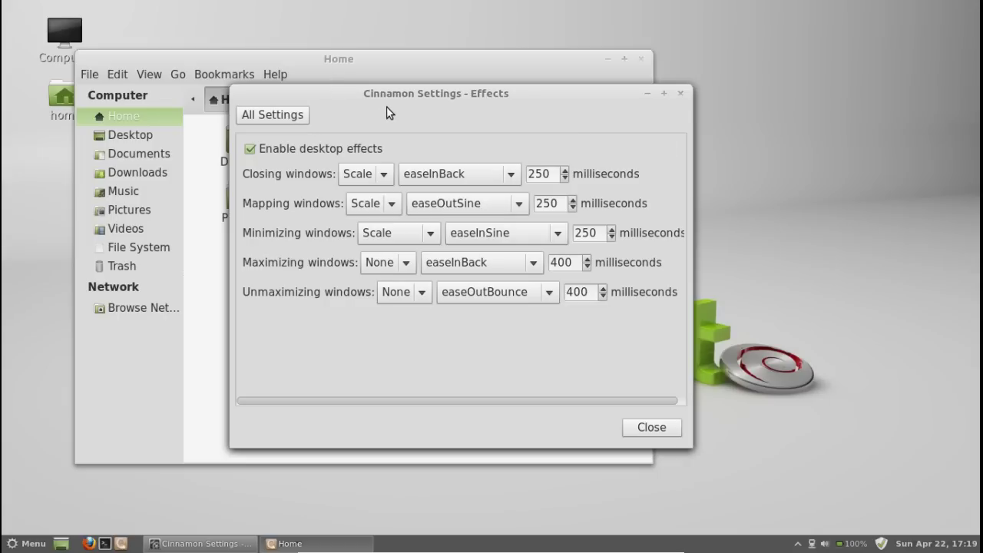
click(278, 119)
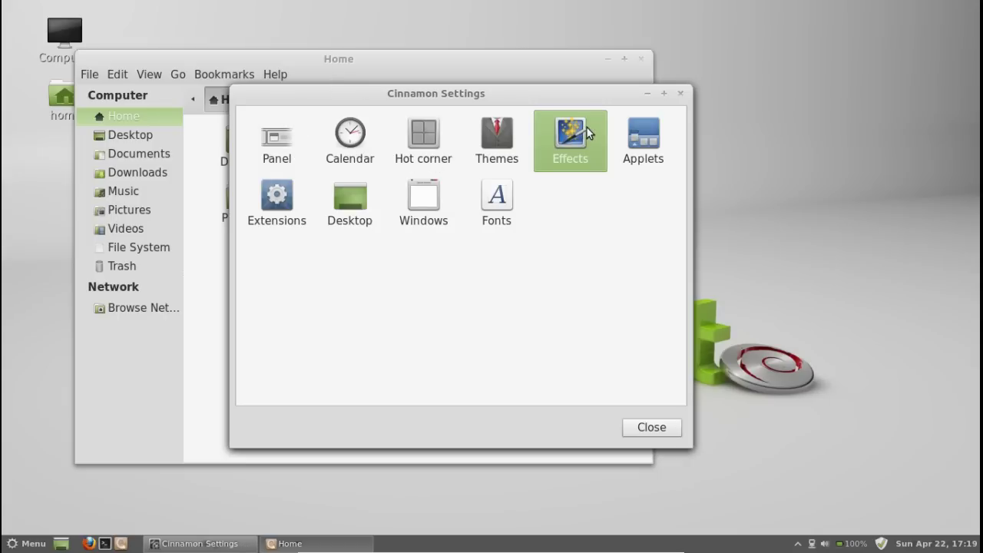
Browse the panel Applets list, then return to the category overview
click(642, 141)
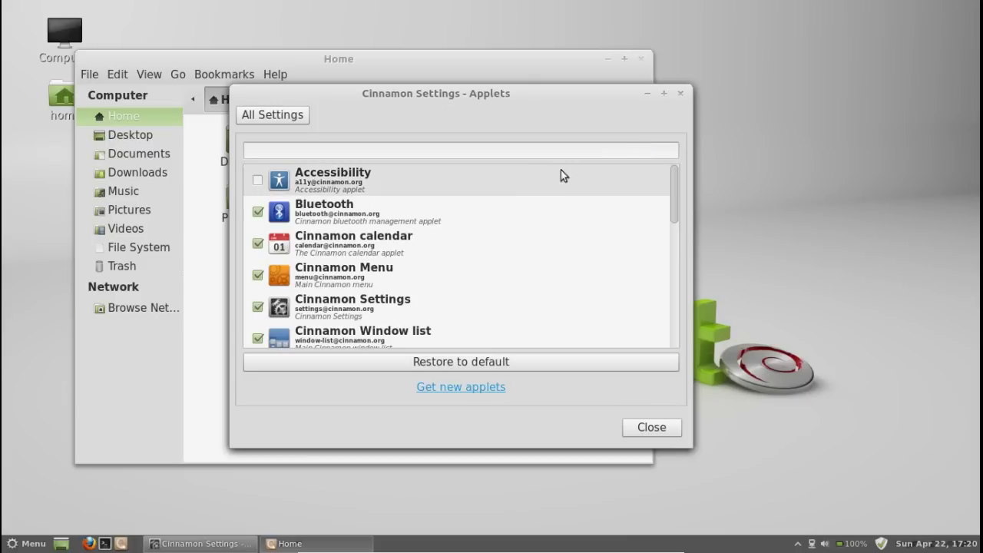
drag(676, 175, 683, 331)
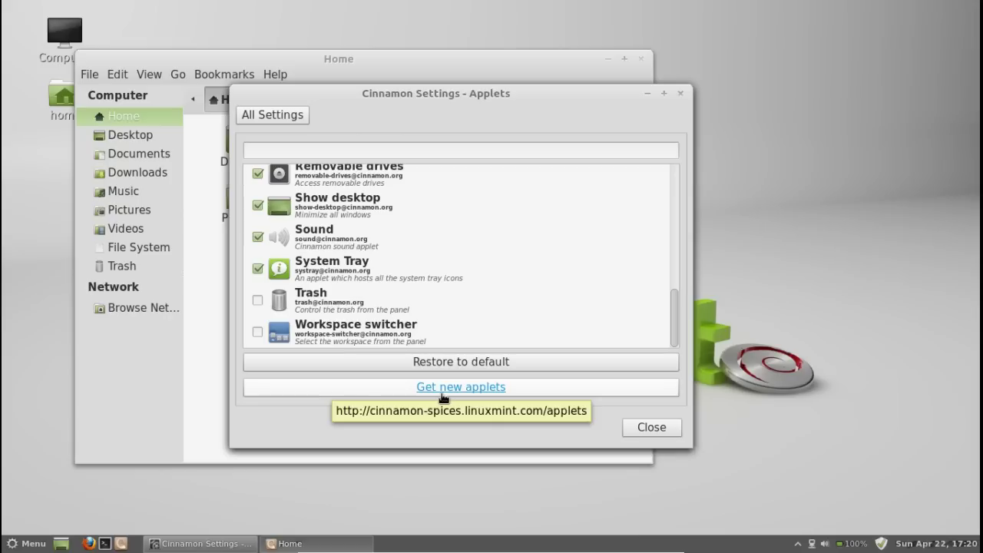
click(304, 122)
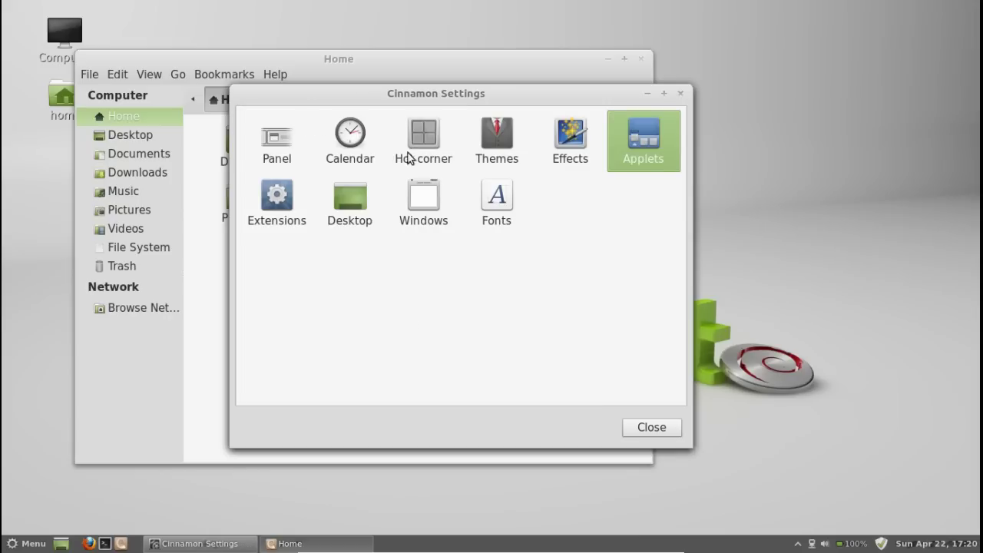
Open the Extensions page, then open and dismiss the tray volume menu
click(267, 208)
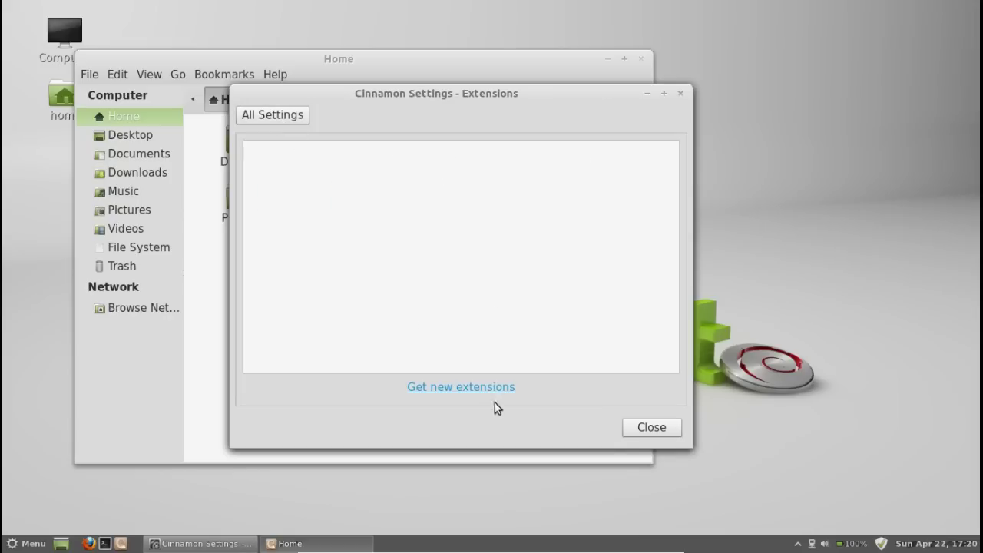
click(825, 543)
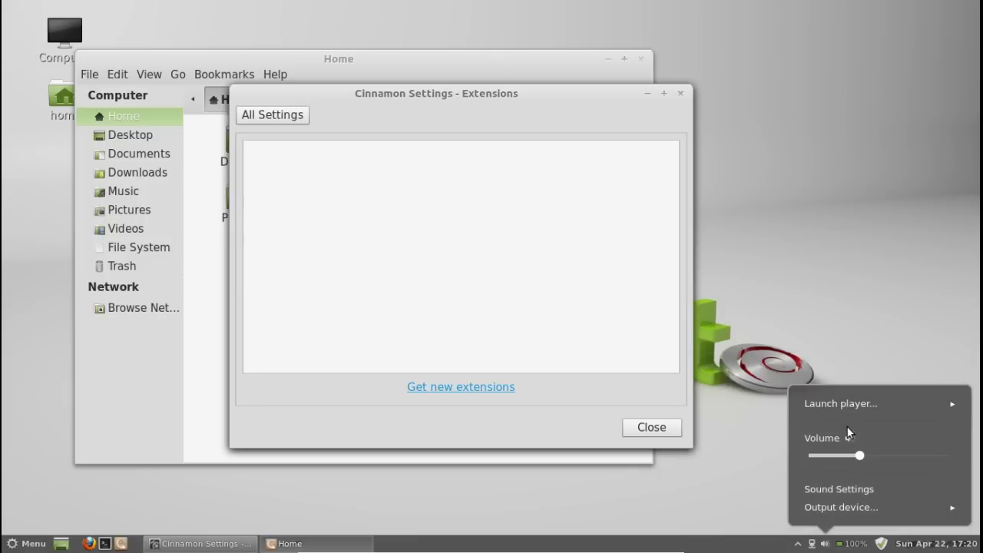
click(826, 544)
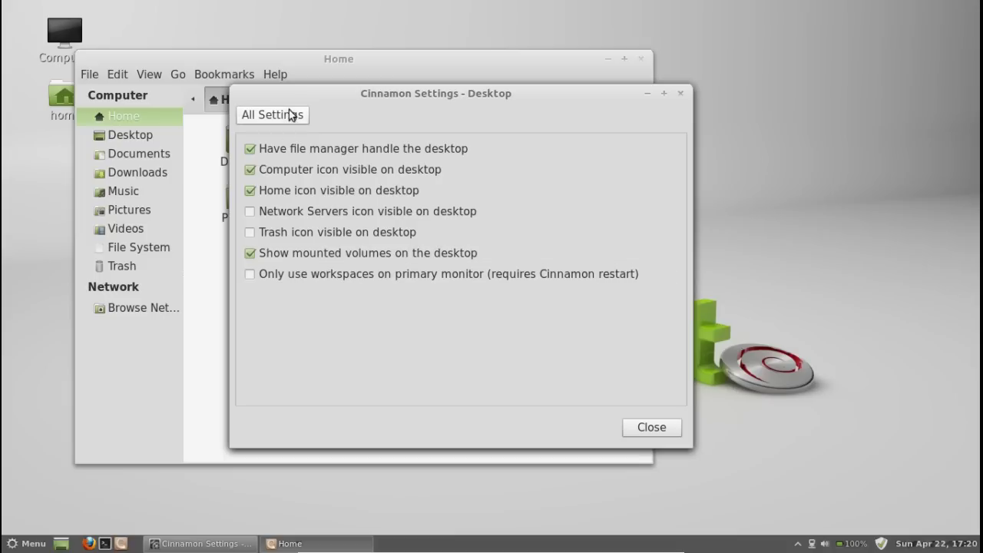
View the Windows and Fonts pages unchanged, then nudge the settings window slightly right
click(290, 115)
click(429, 194)
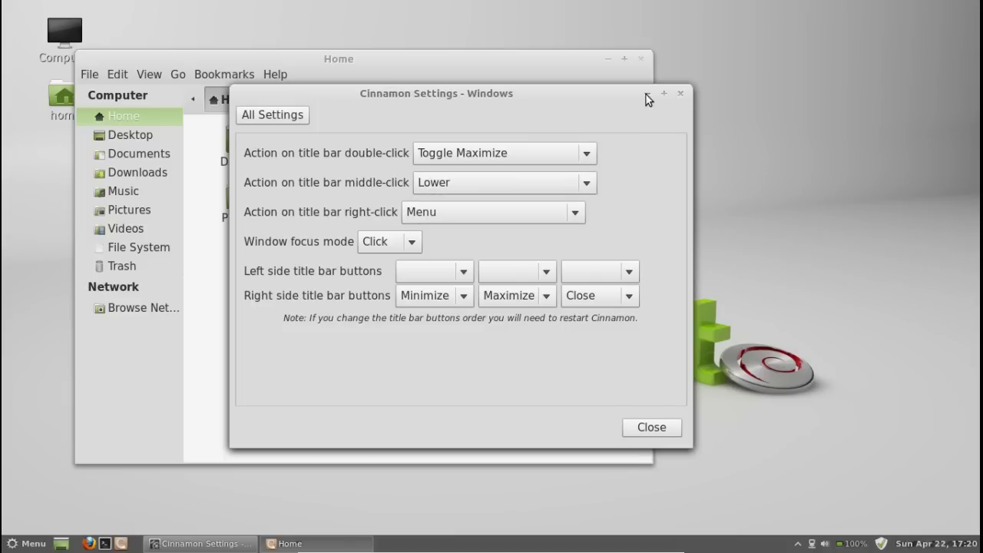
click(277, 114)
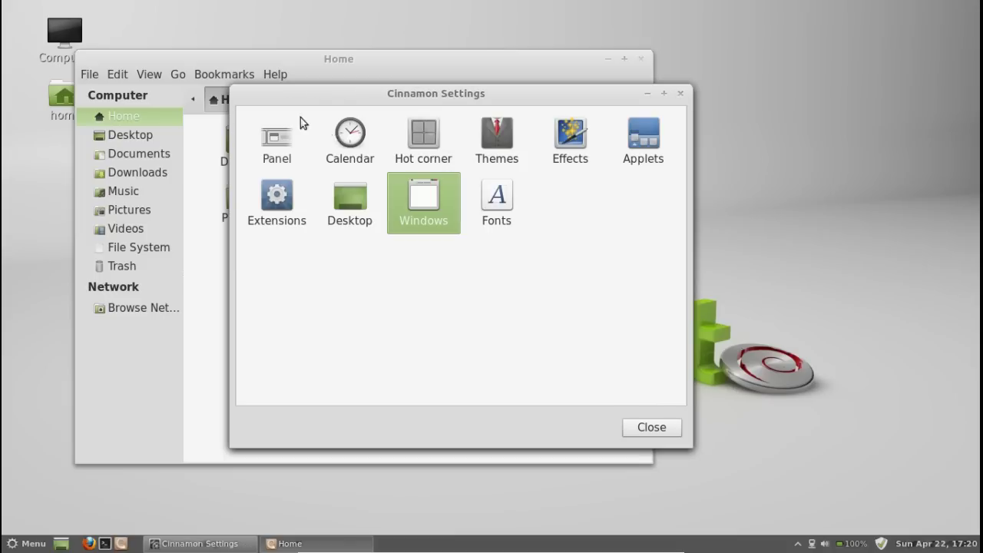
click(491, 205)
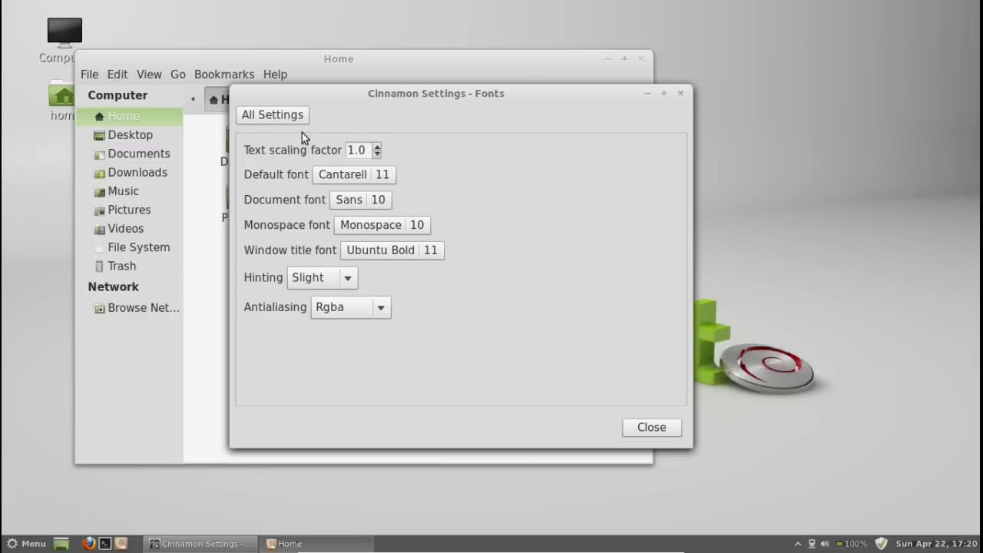
click(286, 114)
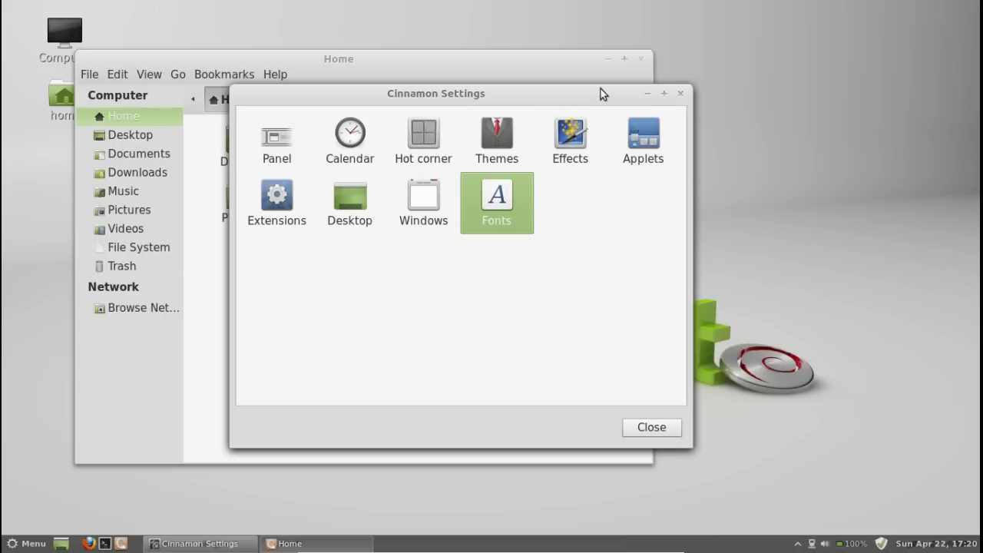
drag(584, 95, 604, 88)
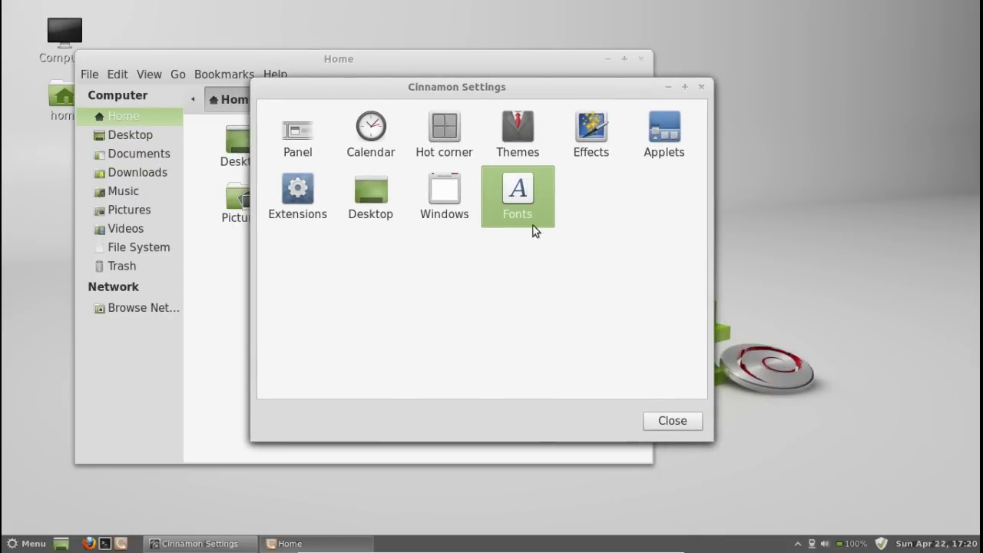
Close Cinnamon Settings and minimize the Home file manager window
click(673, 421)
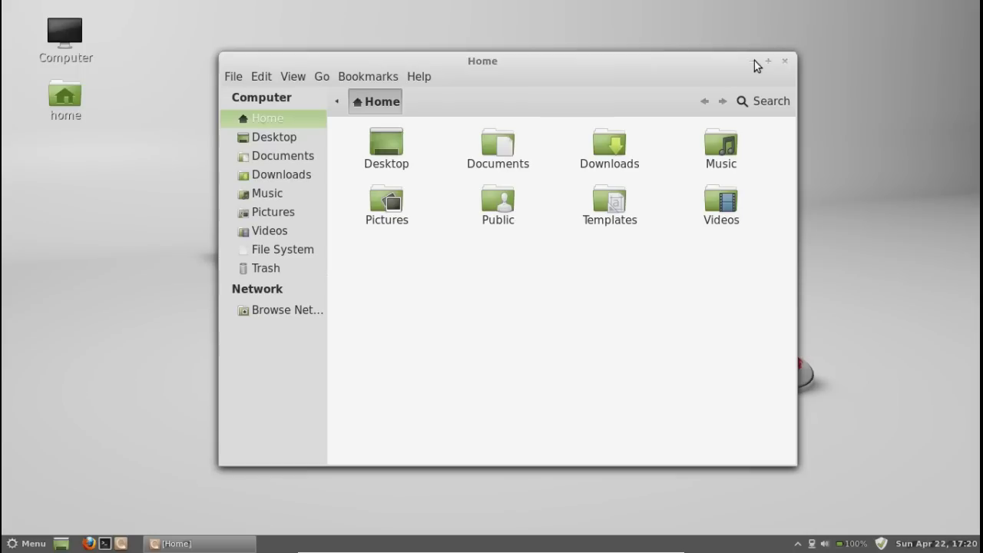
click(753, 61)
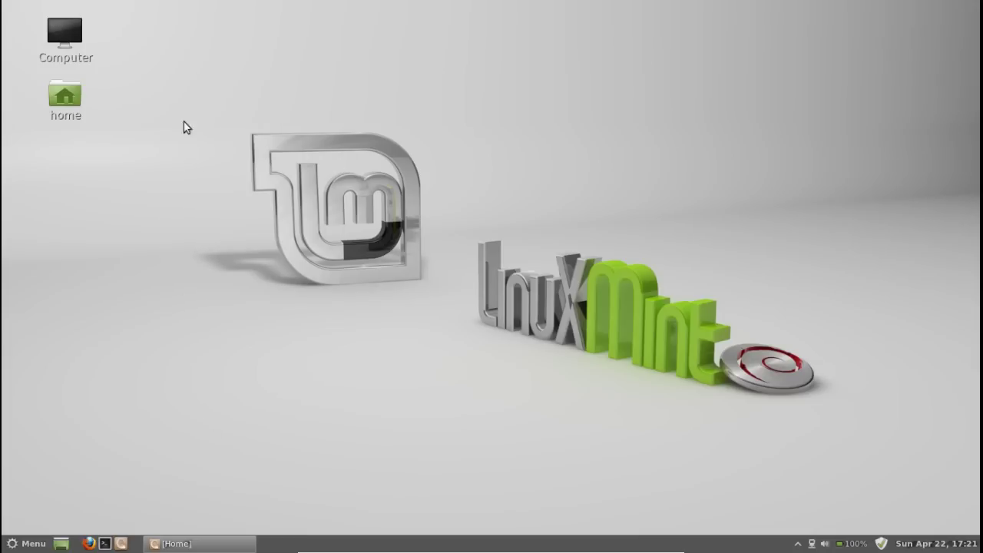
drag(186, 109, 239, 137)
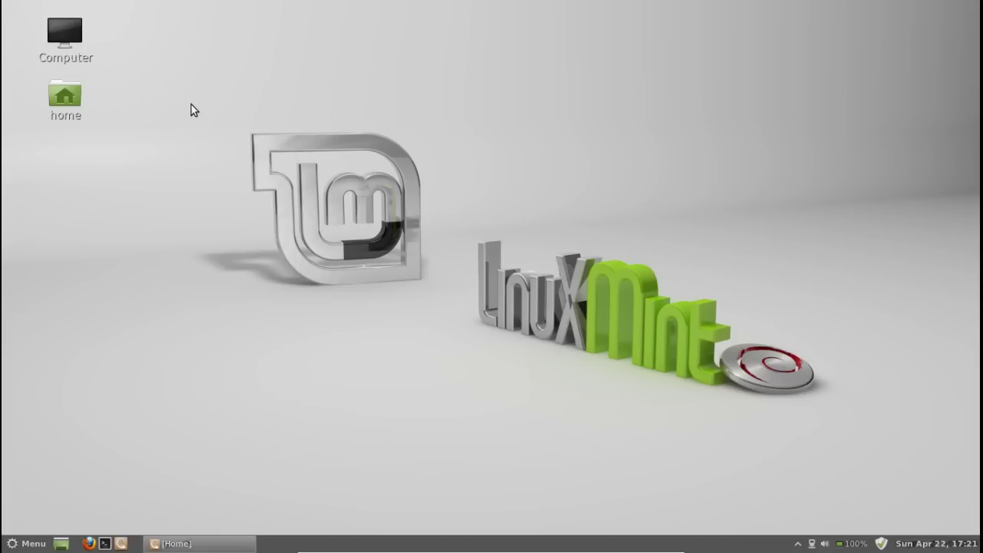